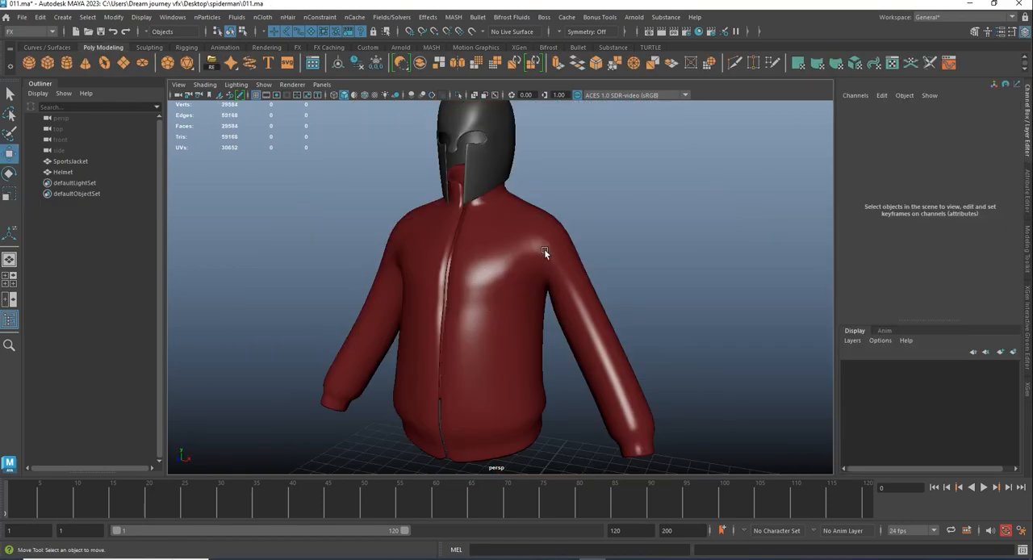
- Add the sports jacket to a new display layer and toggle the layer's visibility off and back on
{"action": "left_click", "coordinate": [487, 141]}
{"action": "left_click", "coordinate": [497, 260]}
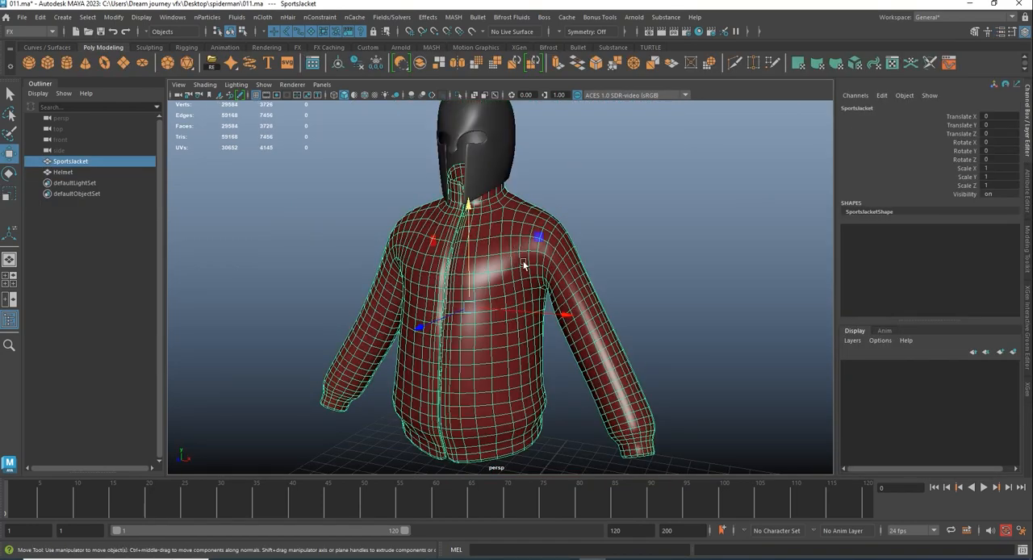
{"action": "left_click", "coordinate": [626, 227]}
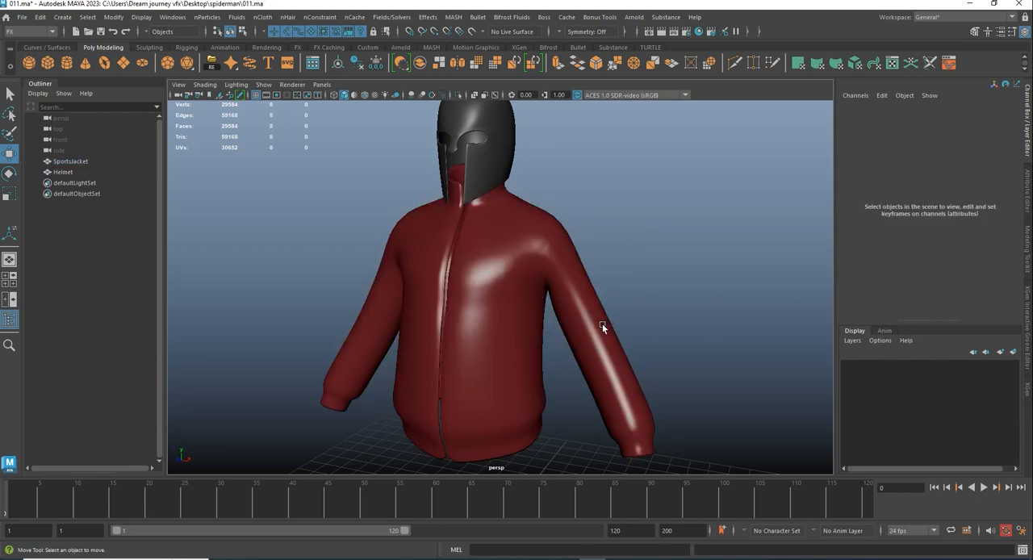
{"action": "left_click", "coordinate": [500, 260]}
{"action": "left_click", "coordinate": [1013, 352]}
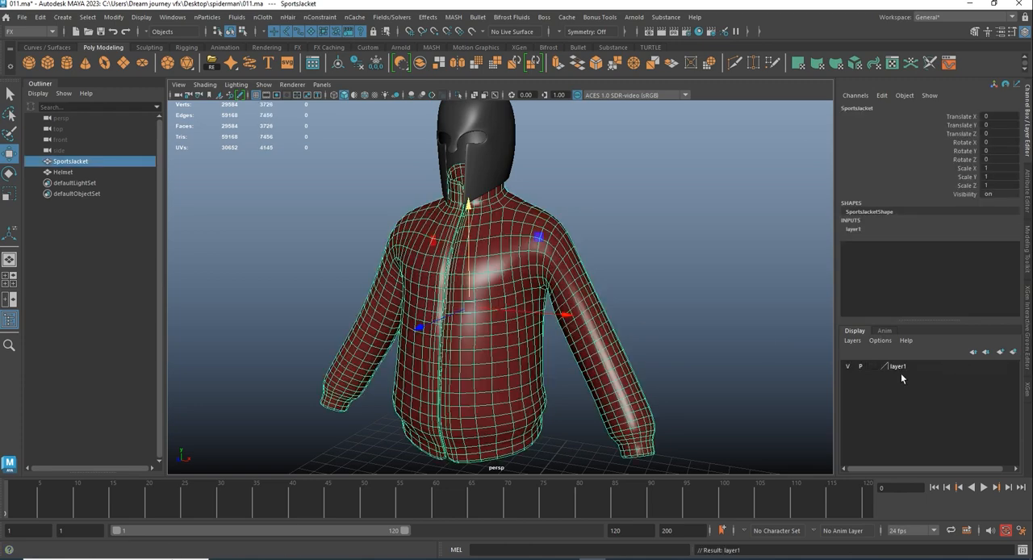
{"action": "left_click", "coordinate": [847, 365]}
{"action": "left_click", "coordinate": [848, 365]}
{"action": "left_click", "coordinate": [685, 260]}
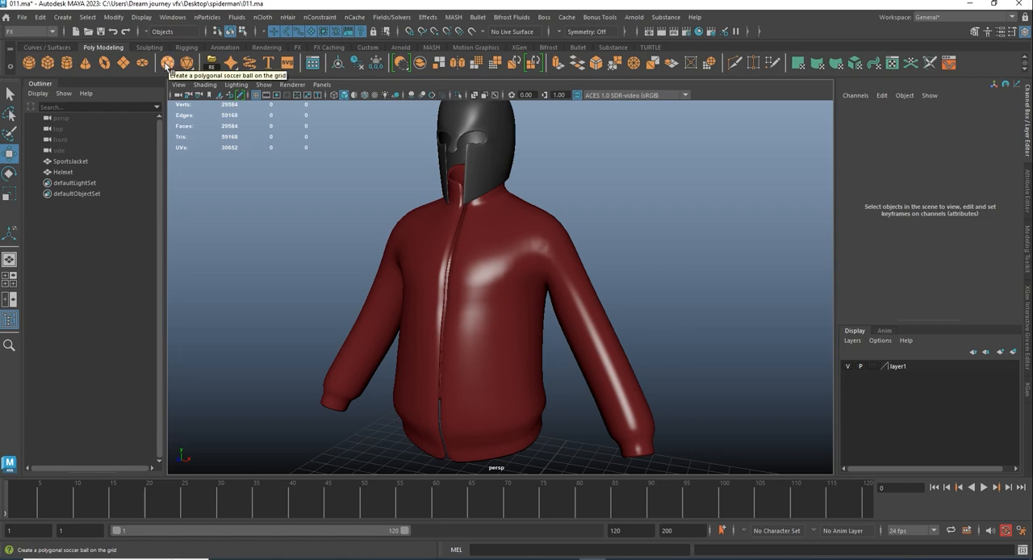
- Create a polygon soccer ball primitive on the grid
{"action": "left_click", "coordinate": [65, 17]}
{"action": "mouse_move", "coordinate": [83, 58]}
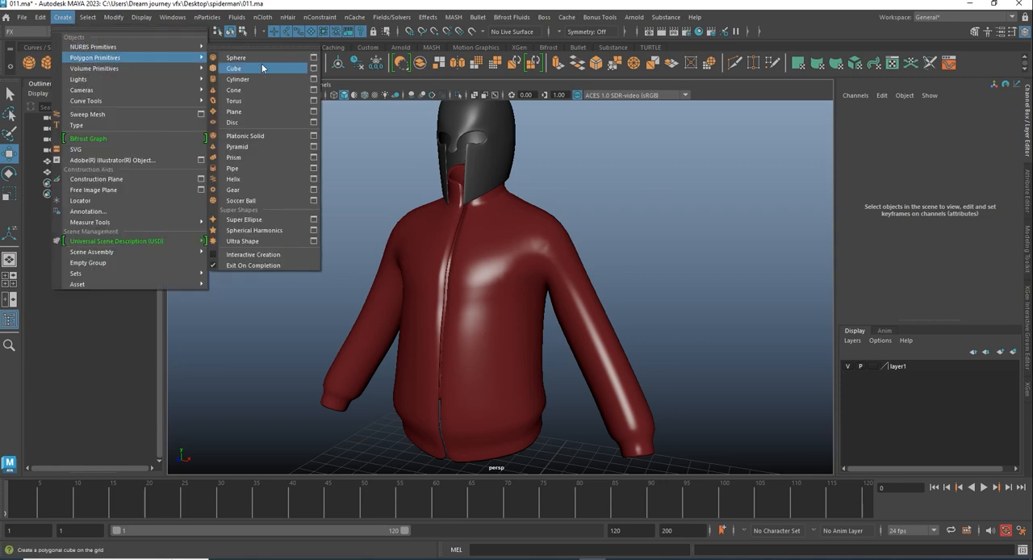
{"action": "left_click", "coordinate": [255, 202]}
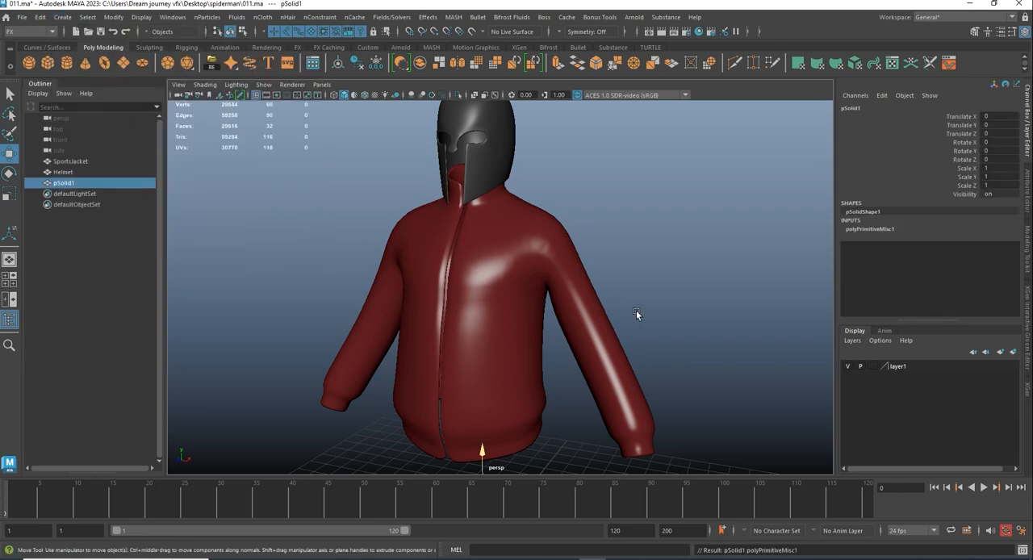
- Scale the soccer ball down uniformly to about 0.328
{"action": "right_click_drag", "start_coordinate": [635, 311], "coordinate": [568, 296], "text": "alt"}
{"action": "middle_click_drag", "start_coordinate": [626, 335], "coordinate": [617, 187], "text": "alt"}
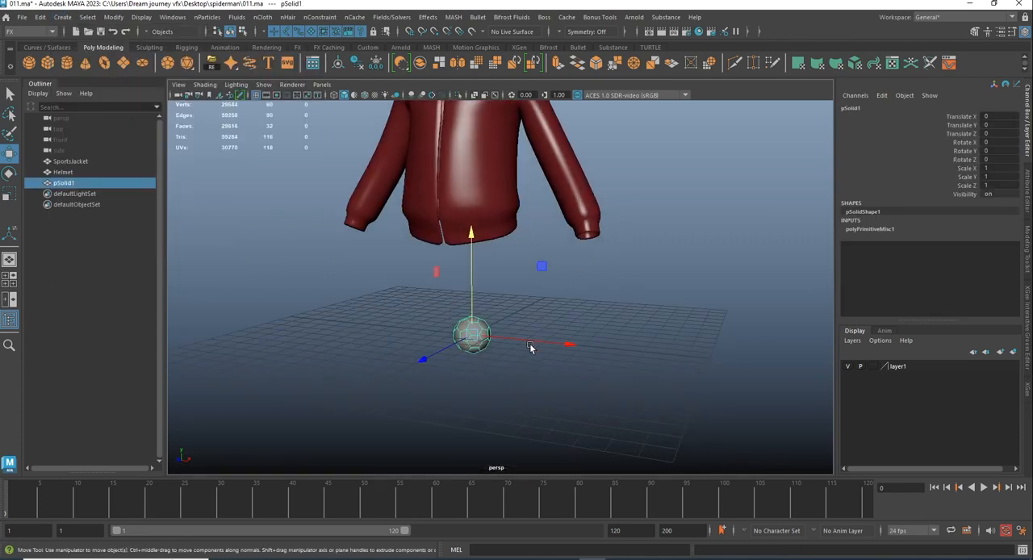
{"action": "left_click_drag", "start_coordinate": [529, 345], "coordinate": [555, 360], "text": "alt"}
{"action": "right_click_drag", "start_coordinate": [446, 379], "coordinate": [484, 389], "text": "alt"}
{"action": "middle_click_drag", "start_coordinate": [485, 389], "coordinate": [525, 397], "text": "alt"}
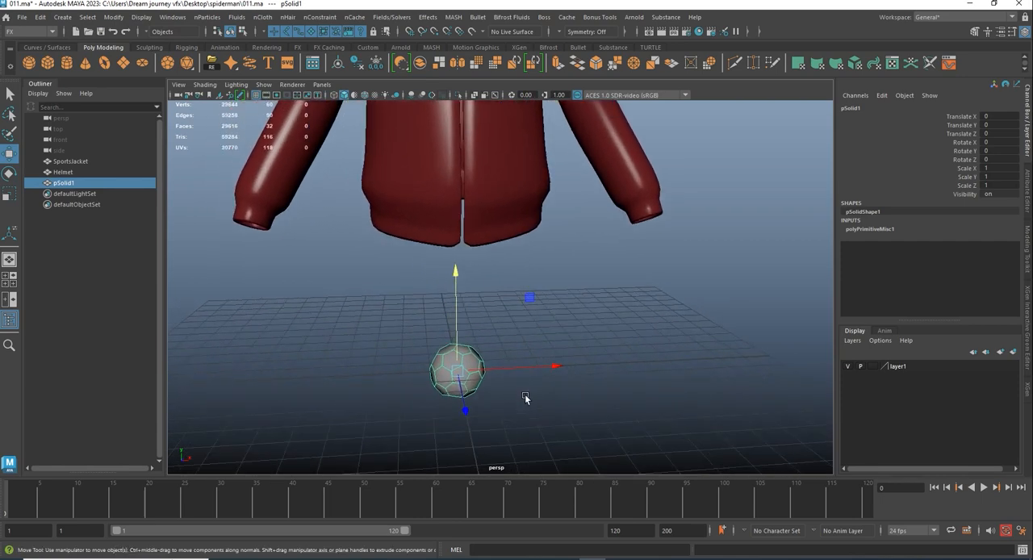
{"action": "key", "text": "r"}
{"action": "left_click_drag", "start_coordinate": [458, 371], "coordinate": [607, 355]}
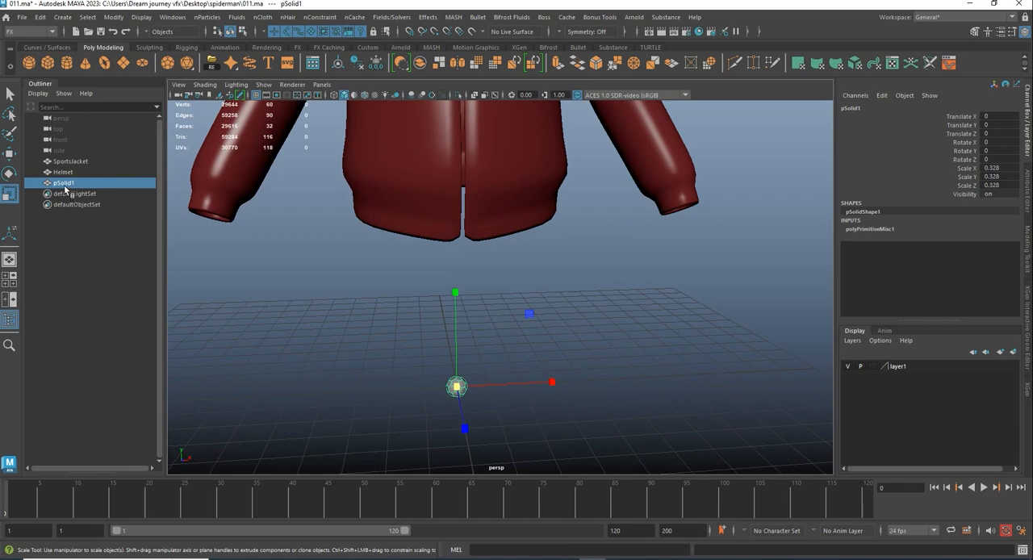
- Rename the soccer ball object to ball
{"action": "double_click", "coordinate": [70, 184]}
{"action": "type", "text": "ball"}
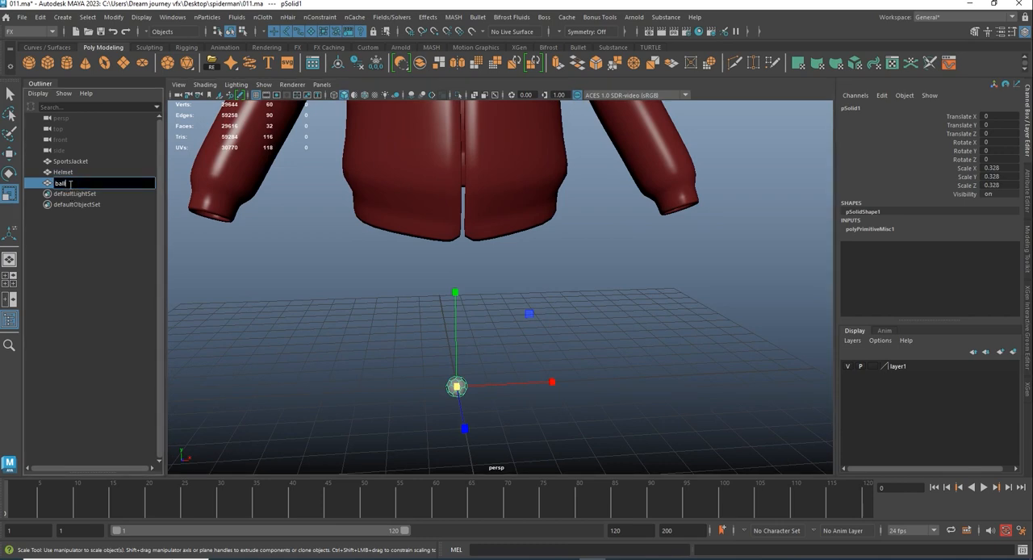
{"action": "key", "text": "Return"}
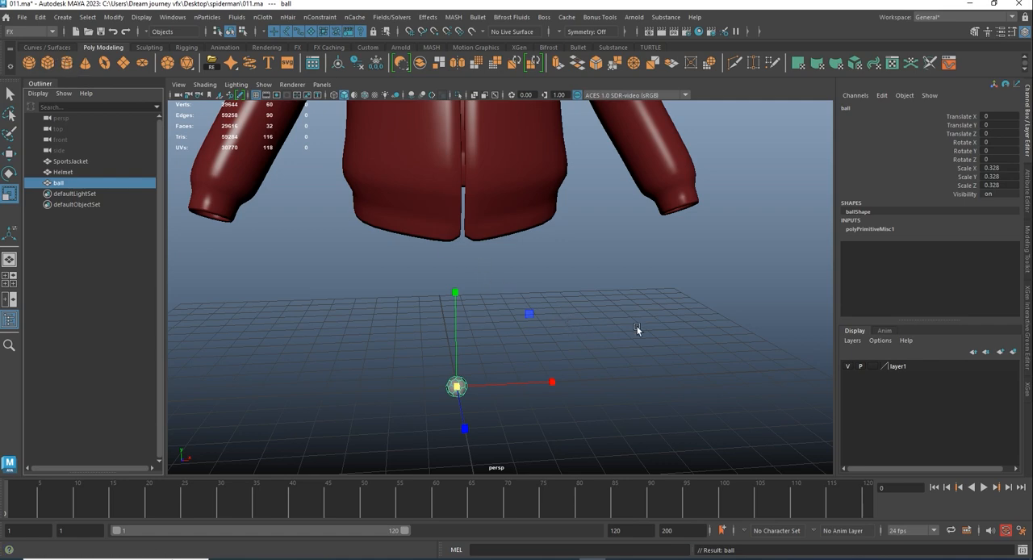
- Create a MASH network from the selected ball
{"action": "right_click_drag", "start_coordinate": [637, 329], "coordinate": [539, 352], "text": "alt"}
{"action": "left_click_drag", "start_coordinate": [539, 352], "coordinate": [505, 317], "text": "alt"}
{"action": "middle_click_drag", "start_coordinate": [505, 317], "coordinate": [557, 369], "text": "alt"}
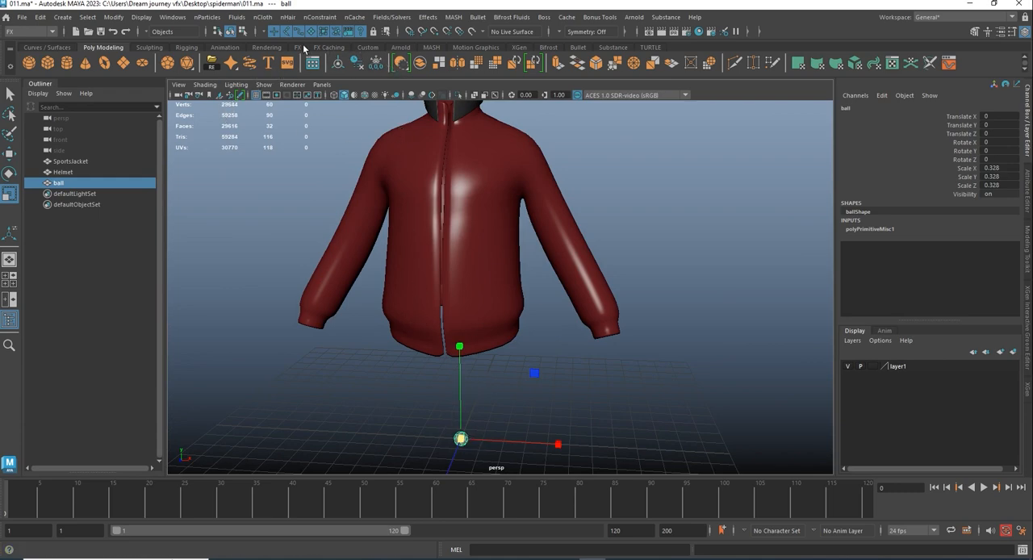
{"action": "left_click", "coordinate": [434, 47]}
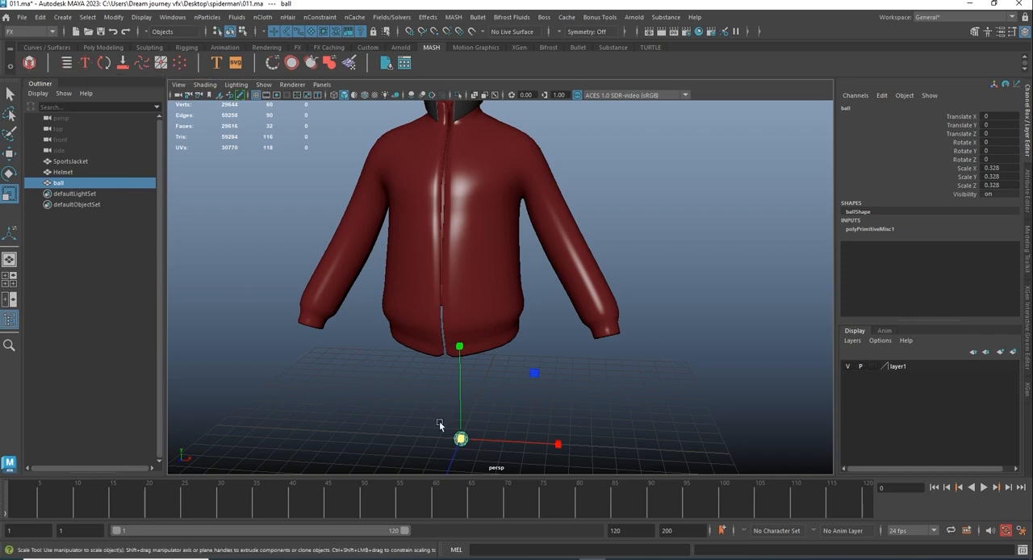
{"action": "left_click", "coordinate": [30, 62]}
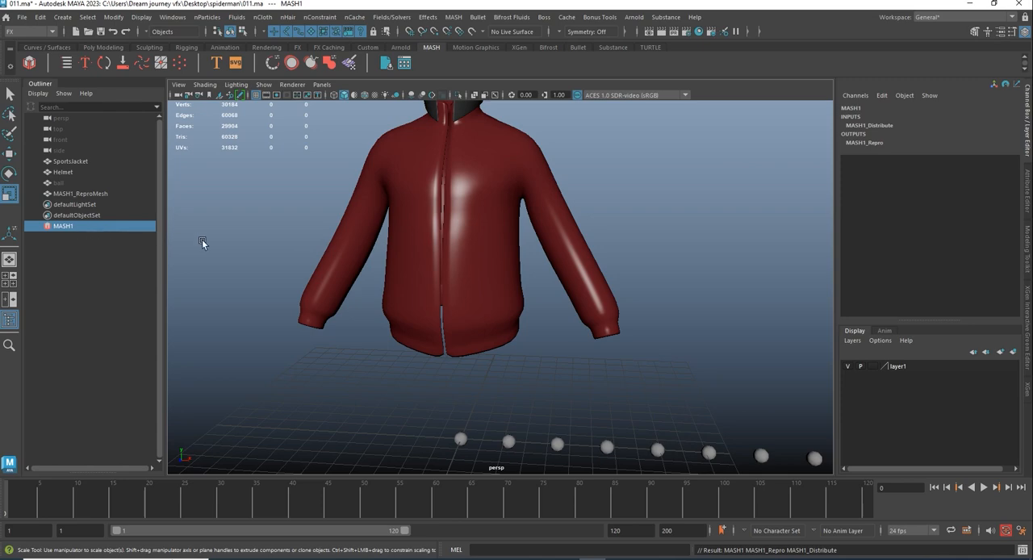
- Set the distribution type of the MASH1 network's Distribute node to Mesh
{"action": "left_click", "coordinate": [1001, 32]}
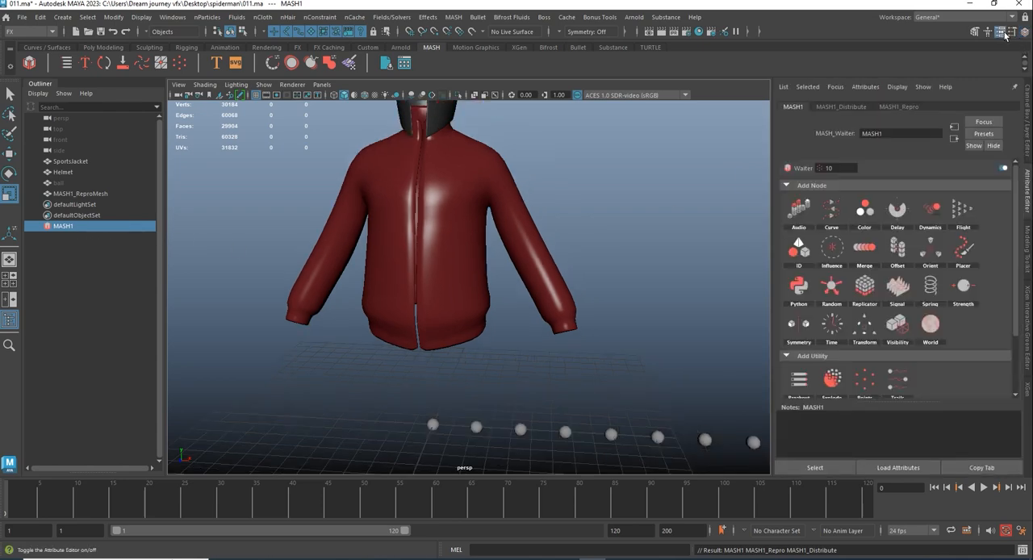
{"action": "left_click", "coordinate": [847, 105]}
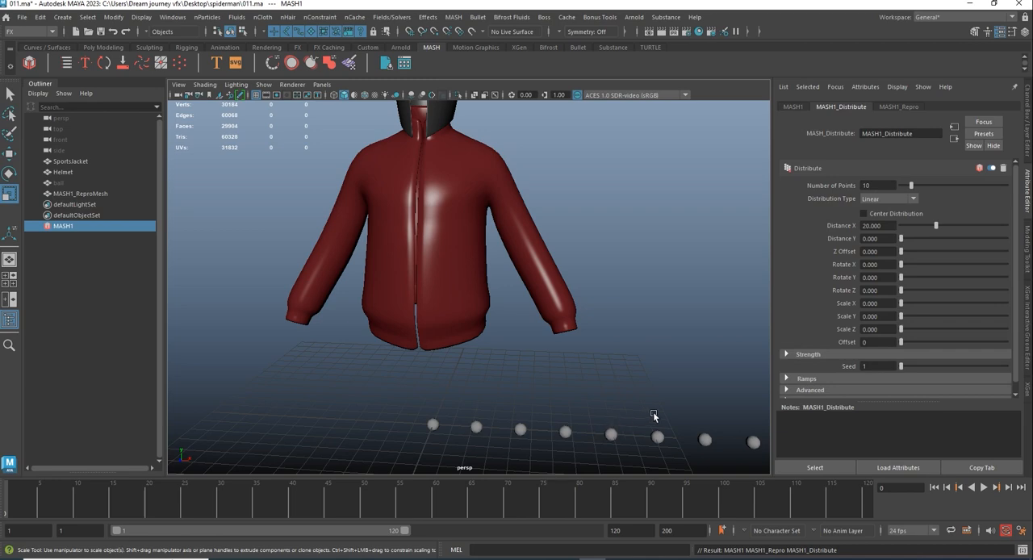
{"action": "scroll", "coordinate": [576, 392], "scroll_direction": "down", "scroll_amount": 3}
{"action": "middle_click_drag", "start_coordinate": [574, 388], "coordinate": [522, 392], "text": "alt"}
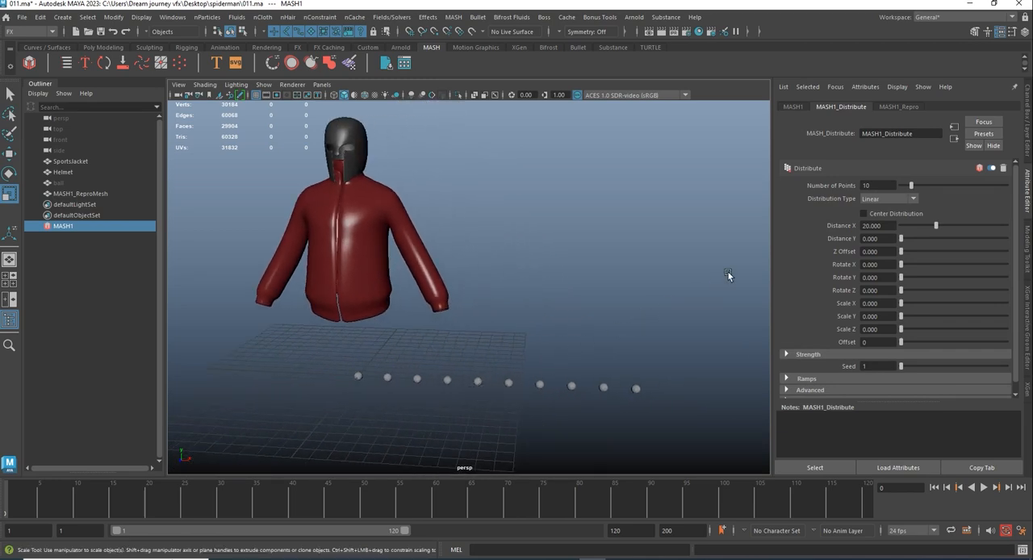
{"action": "left_click", "coordinate": [866, 198]}
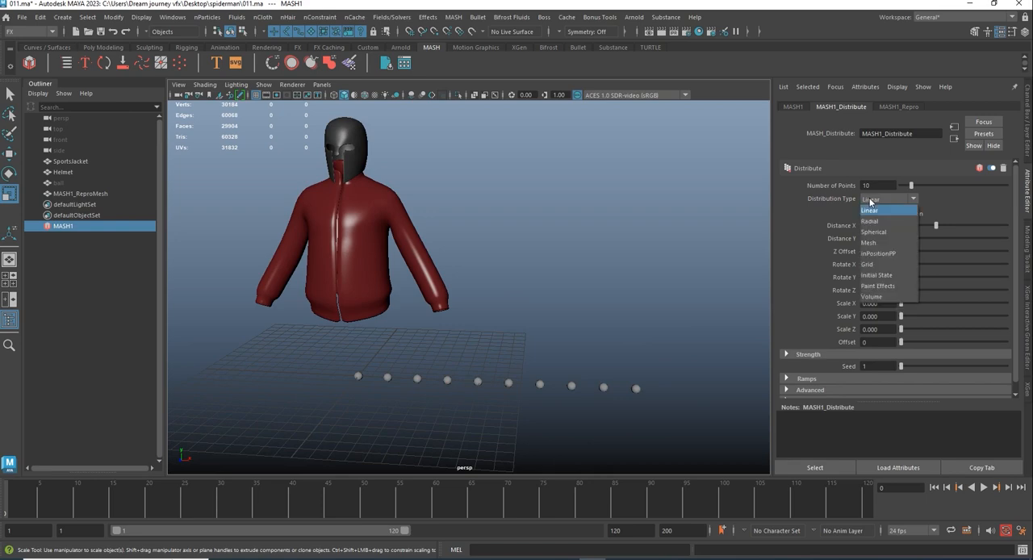
{"action": "left_click", "coordinate": [876, 244]}
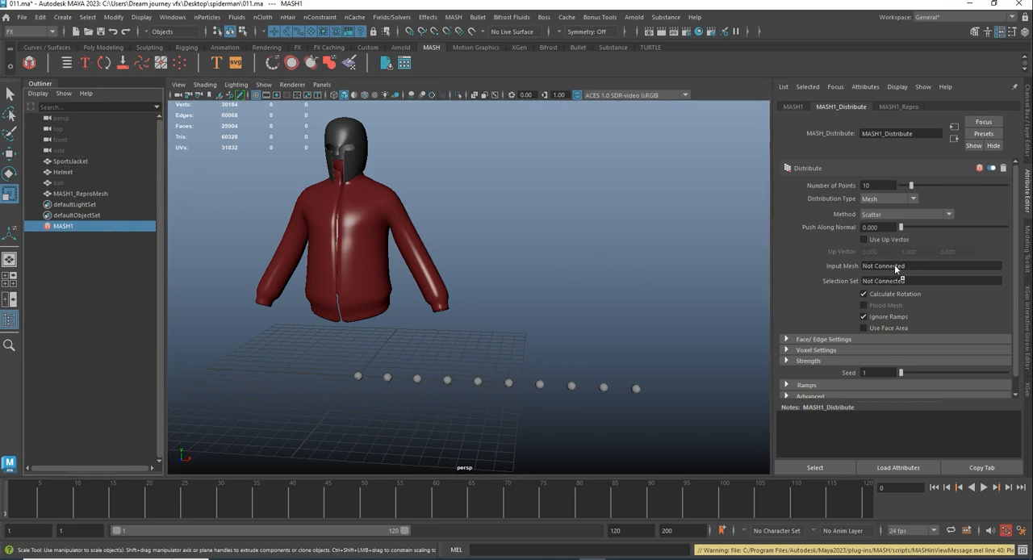
- Connect the SportsJacket mesh as the Distribute node's input mesh
{"action": "middle_click_drag", "start_coordinate": [894, 264], "coordinate": [894, 265]}
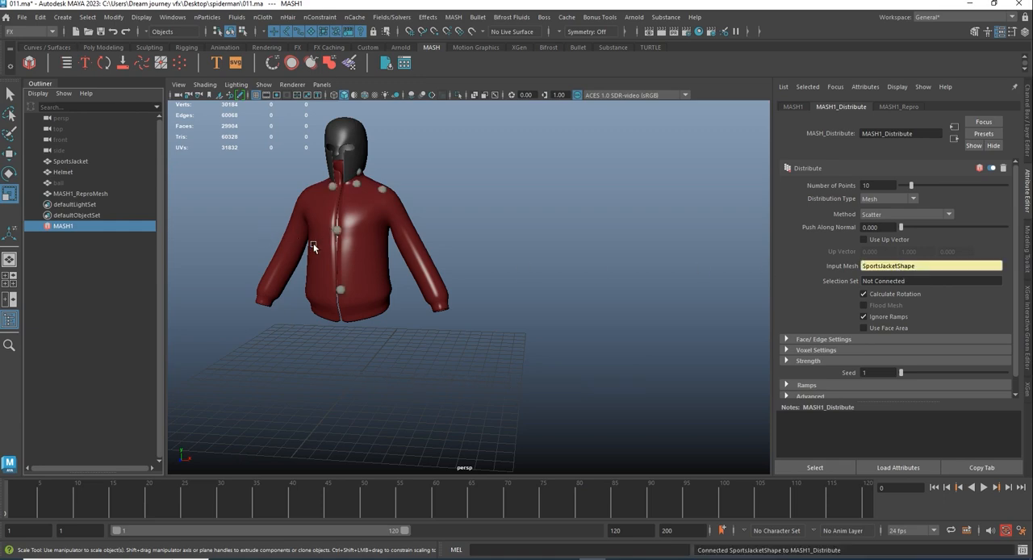
{"action": "right_click_drag", "start_coordinate": [377, 213], "coordinate": [435, 366], "text": "alt"}
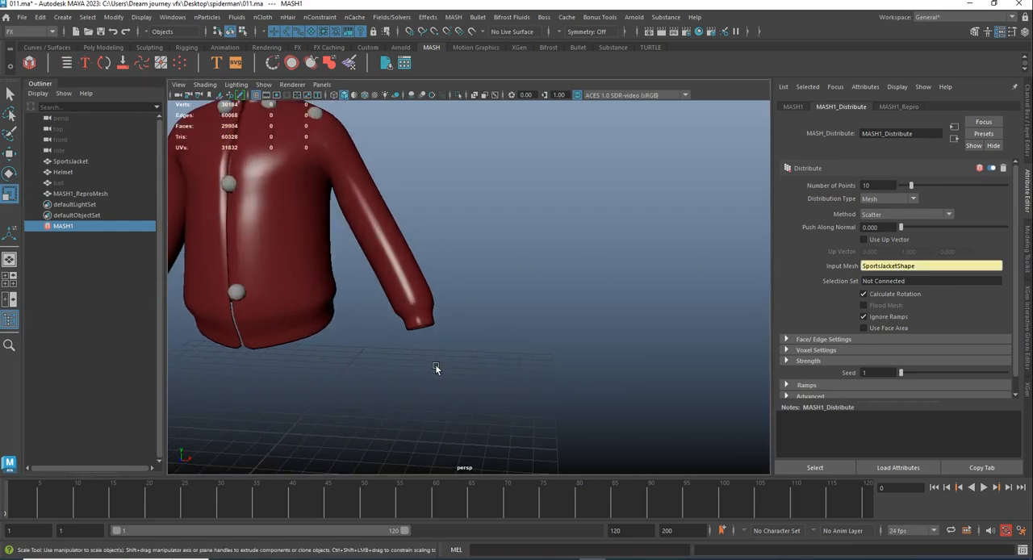
{"action": "middle_click_drag", "start_coordinate": [306, 193], "coordinate": [424, 291], "text": "alt"}
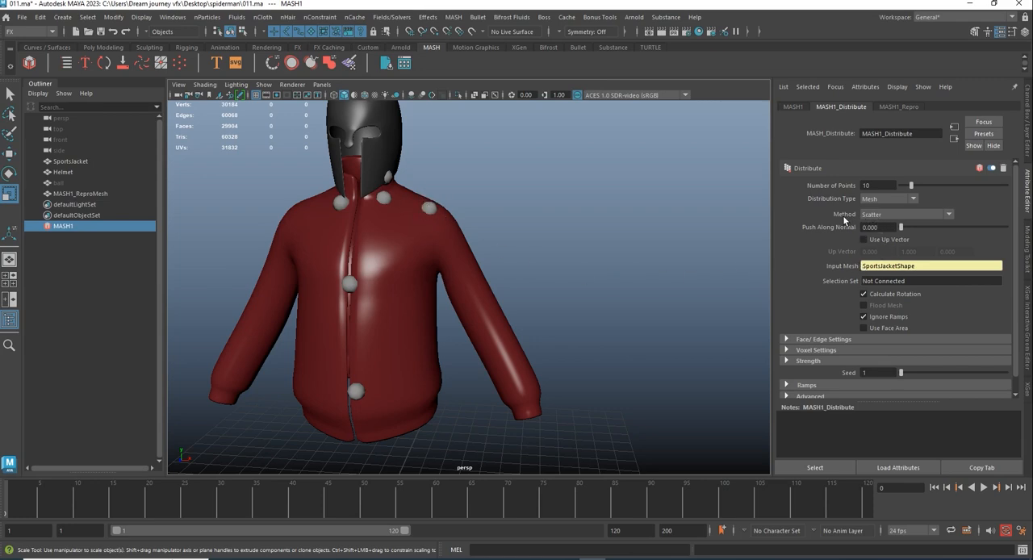
- Set the mesh distribution method to Vertex and enable Flood Mesh
{"action": "left_click", "coordinate": [879, 216]}
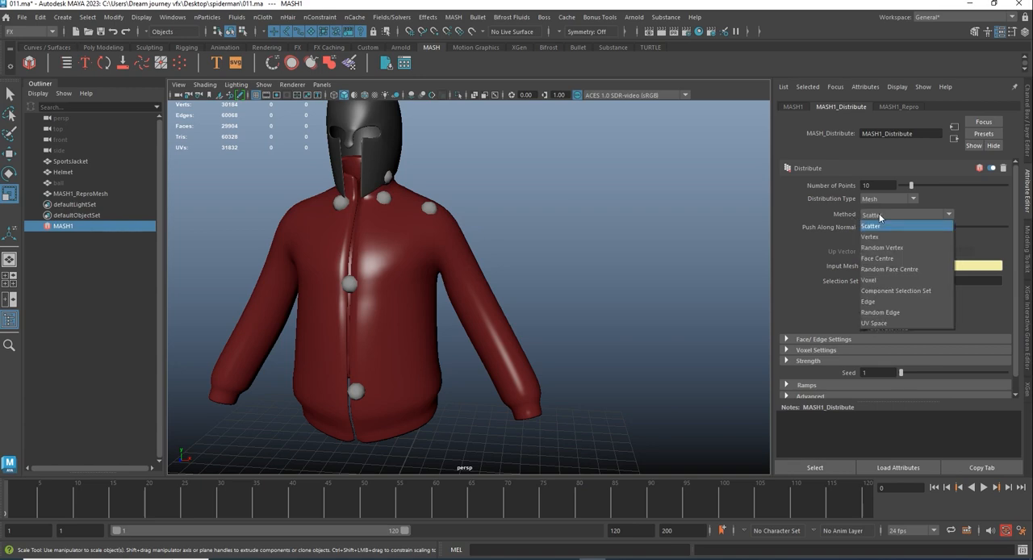
{"action": "left_click", "coordinate": [878, 237]}
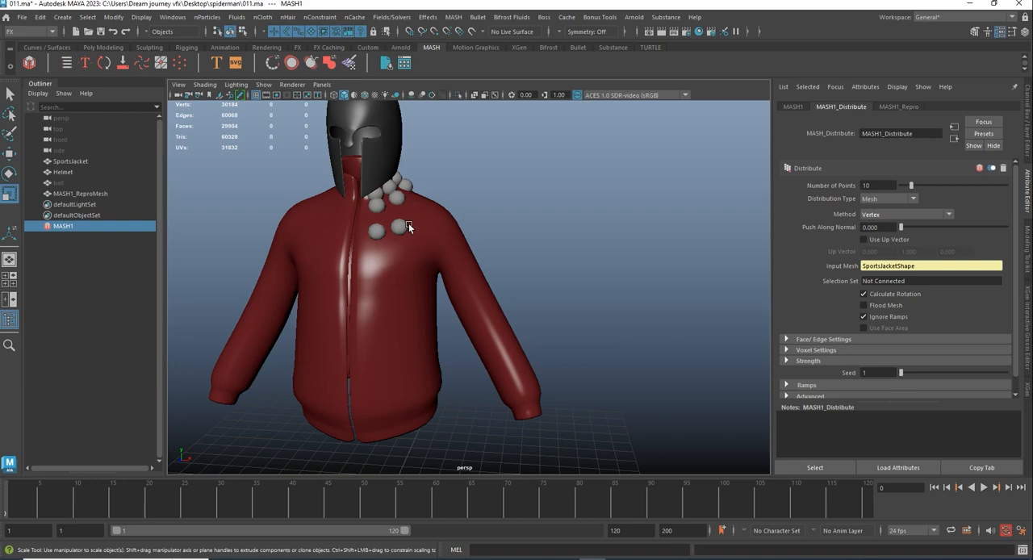
{"action": "left_click_drag", "start_coordinate": [410, 241], "coordinate": [461, 220], "text": "alt"}
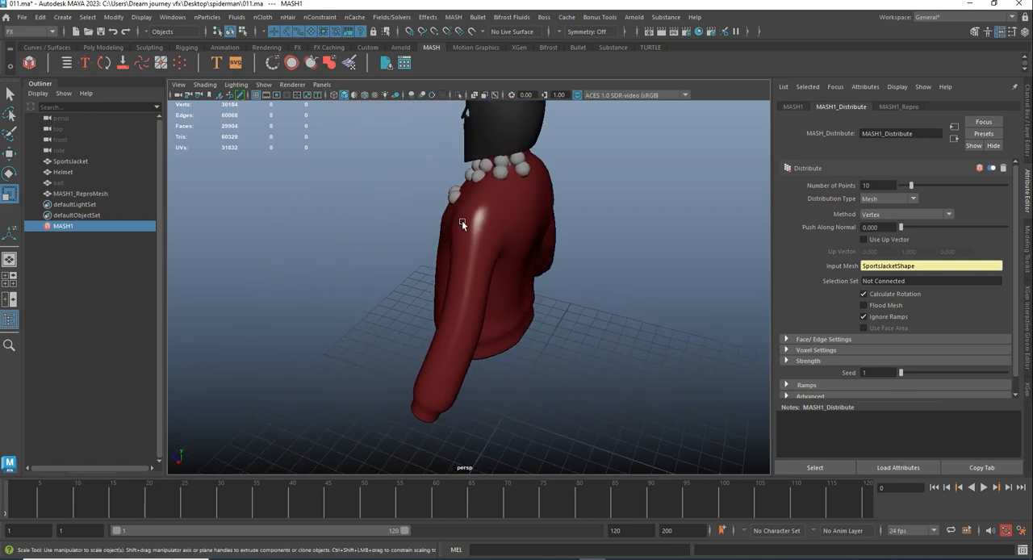
{"action": "left_click", "coordinate": [879, 306]}
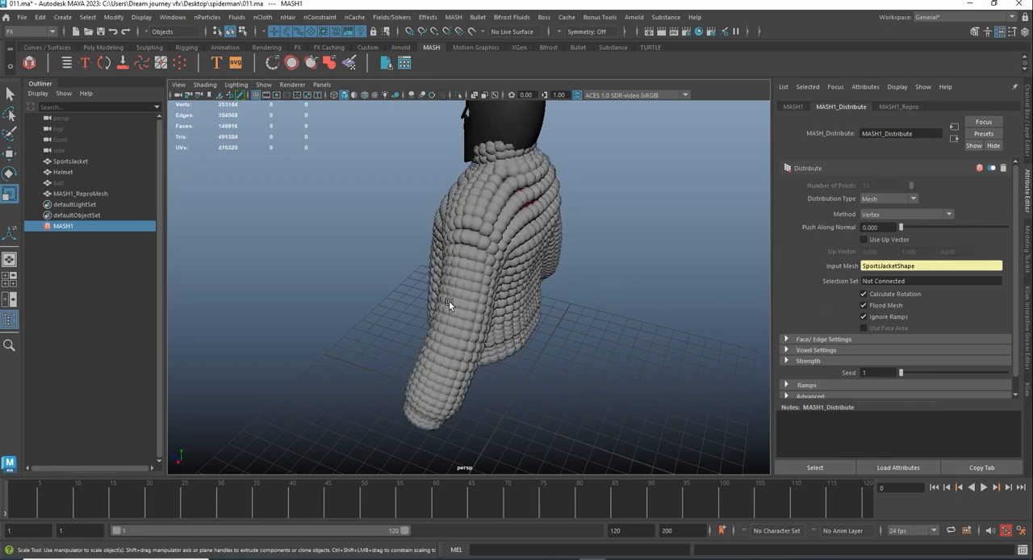
- Examine the ball coverage all around the jacket, including the back, sleeves and front
{"action": "left_click_drag", "start_coordinate": [448, 300], "coordinate": [313, 315], "text": "alt"}
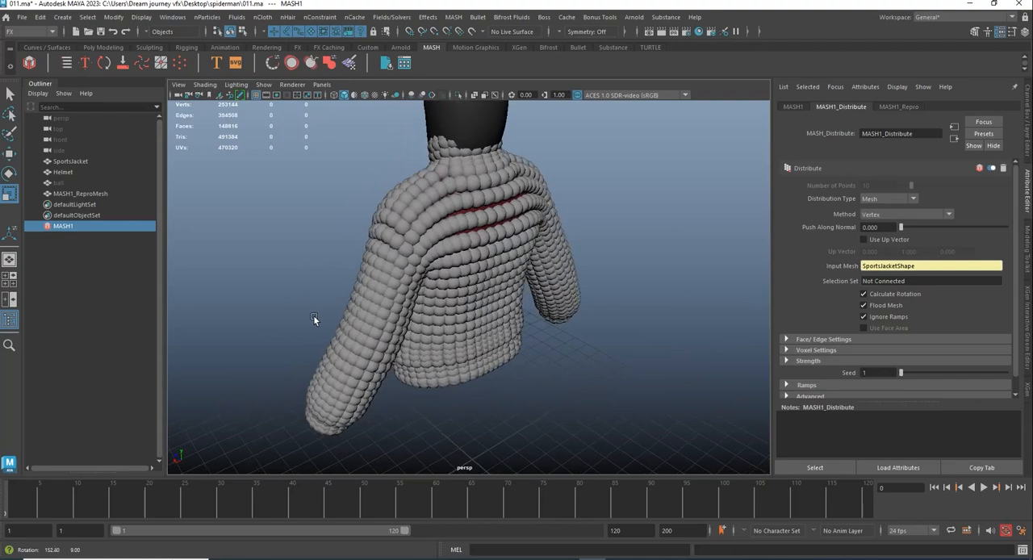
{"action": "right_click_drag", "start_coordinate": [313, 315], "coordinate": [557, 292], "text": "alt"}
{"action": "left_click_drag", "start_coordinate": [556, 291], "coordinate": [506, 258], "text": "alt"}
{"action": "scroll", "coordinate": [545, 321], "scroll_direction": "down", "scroll_amount": 4}
{"action": "scroll", "coordinate": [507, 258], "scroll_direction": "up", "scroll_amount": 4}
{"action": "left_click_drag", "start_coordinate": [471, 311], "coordinate": [639, 308], "text": "alt"}
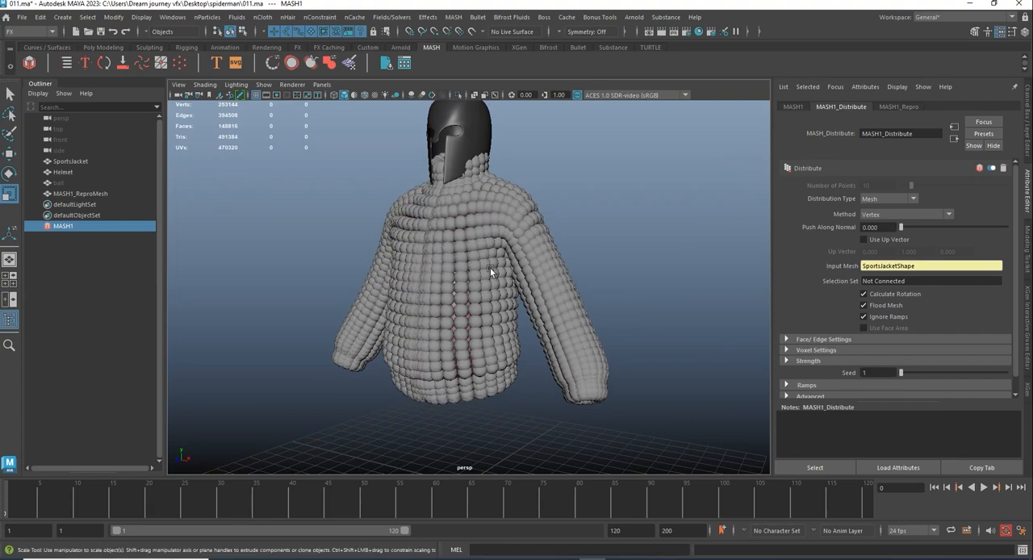
{"action": "left_click_drag", "start_coordinate": [490, 267], "coordinate": [483, 170], "text": "alt"}
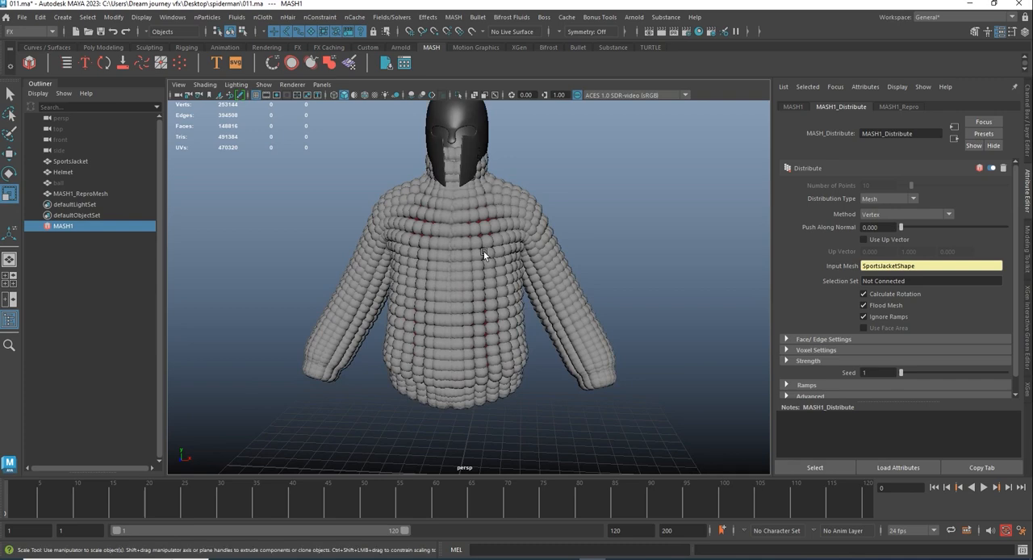
{"action": "left_click_drag", "start_coordinate": [487, 251], "coordinate": [482, 278], "text": "alt"}
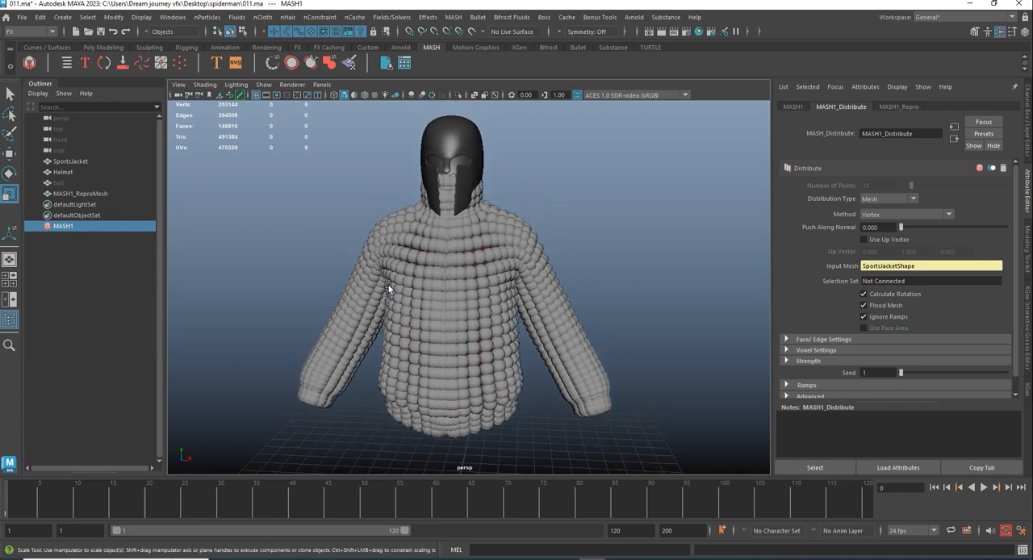
- Scale the hidden source ball down uniformly so the instances become small, separate dots across the jacket
{"action": "left_click", "coordinate": [62, 183]}
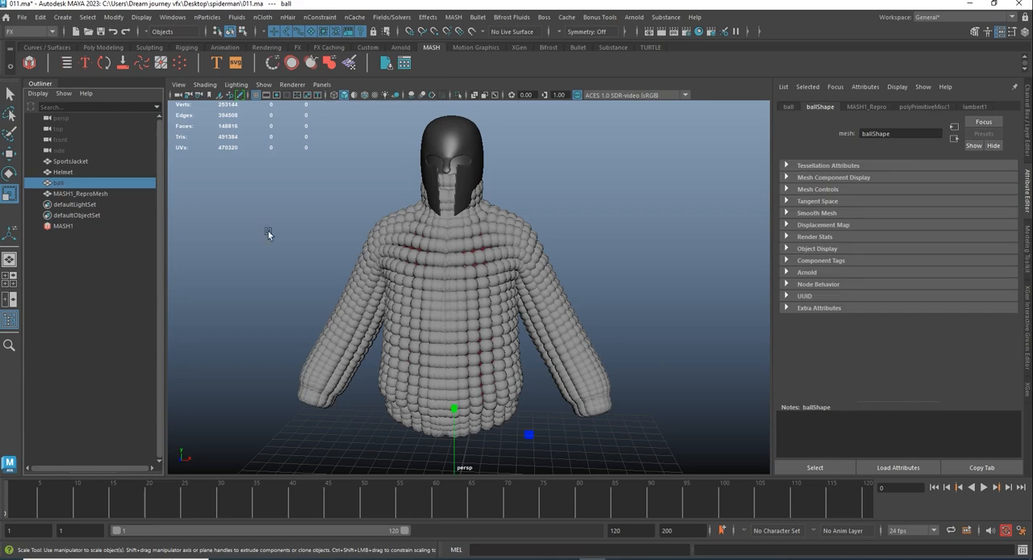
{"action": "left_click_drag", "start_coordinate": [492, 344], "coordinate": [460, 392], "text": "alt"}
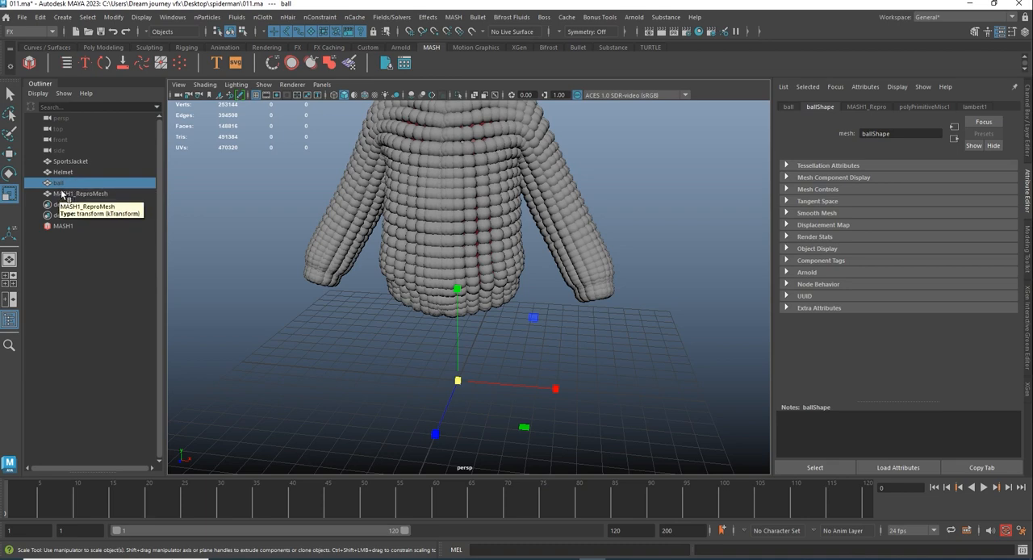
{"action": "left_click", "coordinate": [456, 384]}
{"action": "left_click_drag", "start_coordinate": [456, 386], "coordinate": [592, 153]}
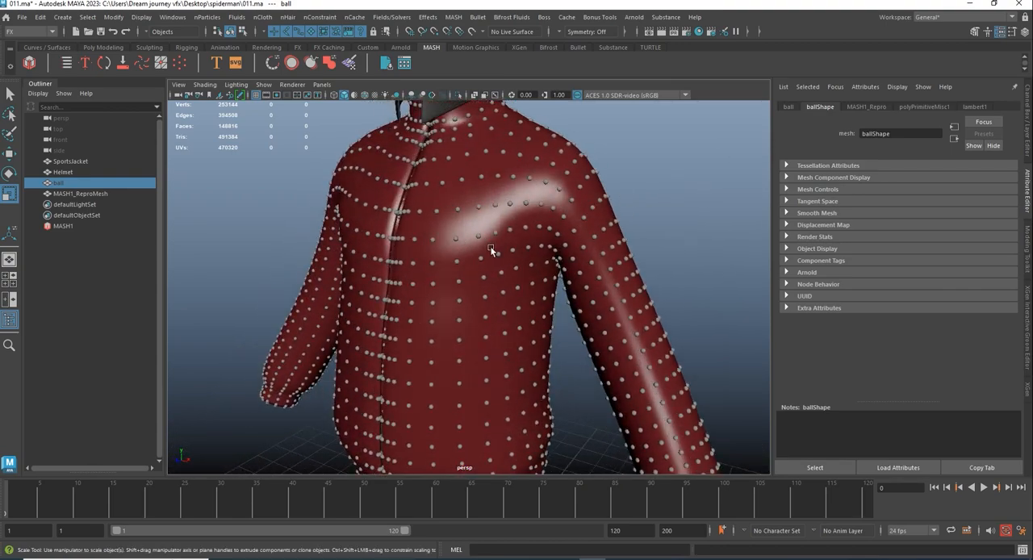
{"action": "left_click_drag", "start_coordinate": [489, 249], "coordinate": [503, 271], "text": "alt"}
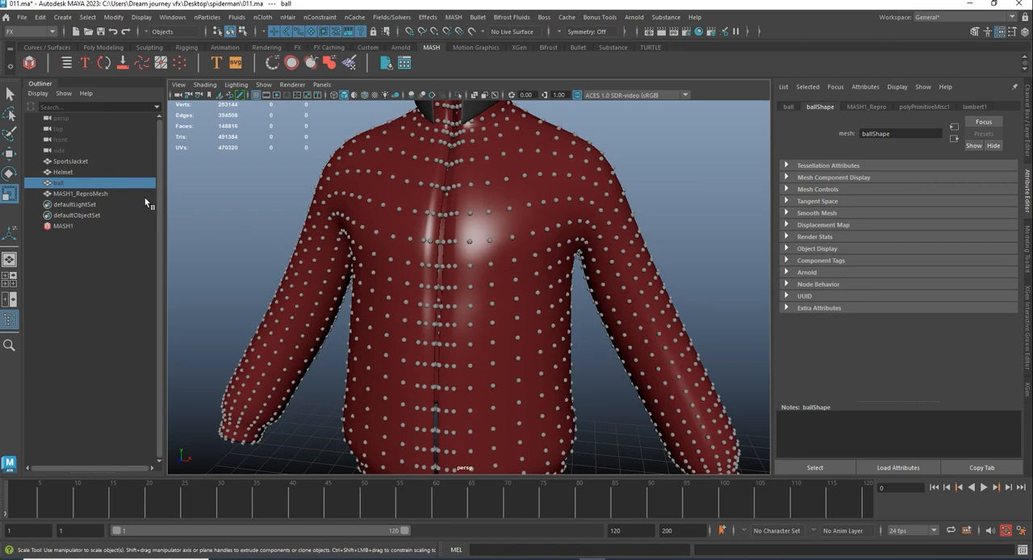
{"action": "right_click", "coordinate": [78, 181]}
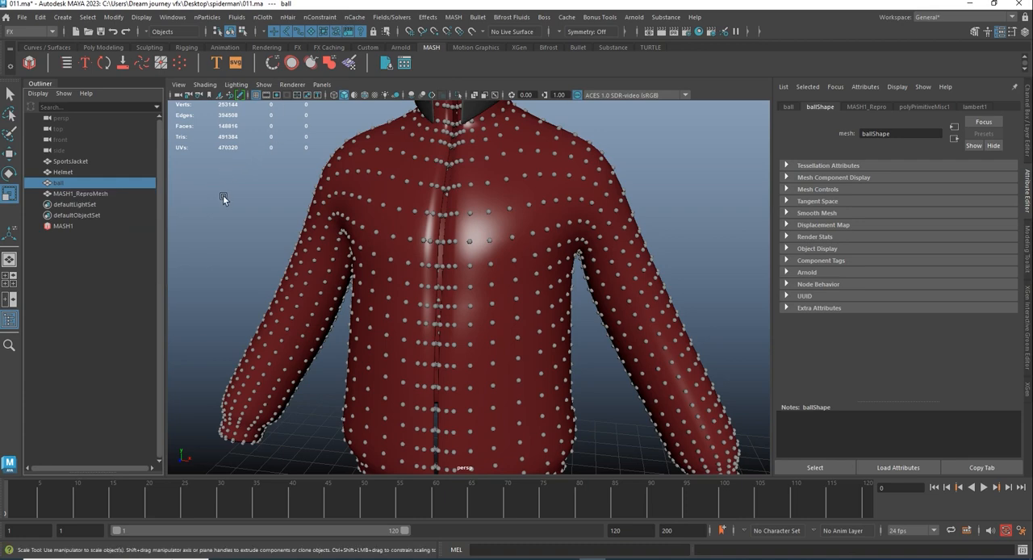
- Assign a new Phong material to the source ball and darken its colour to black
{"action": "right_click", "coordinate": [247, 184]}
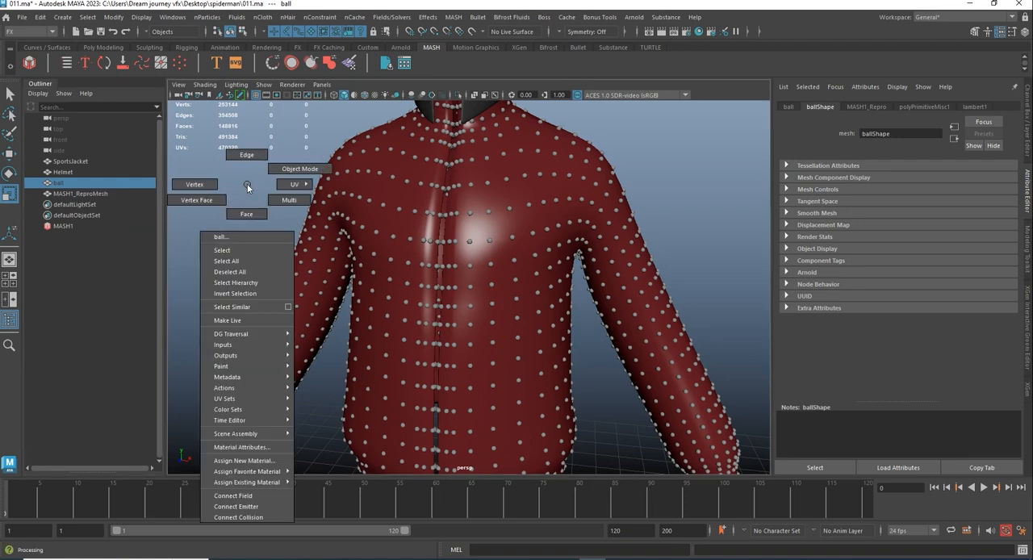
{"action": "left_click", "coordinate": [251, 461]}
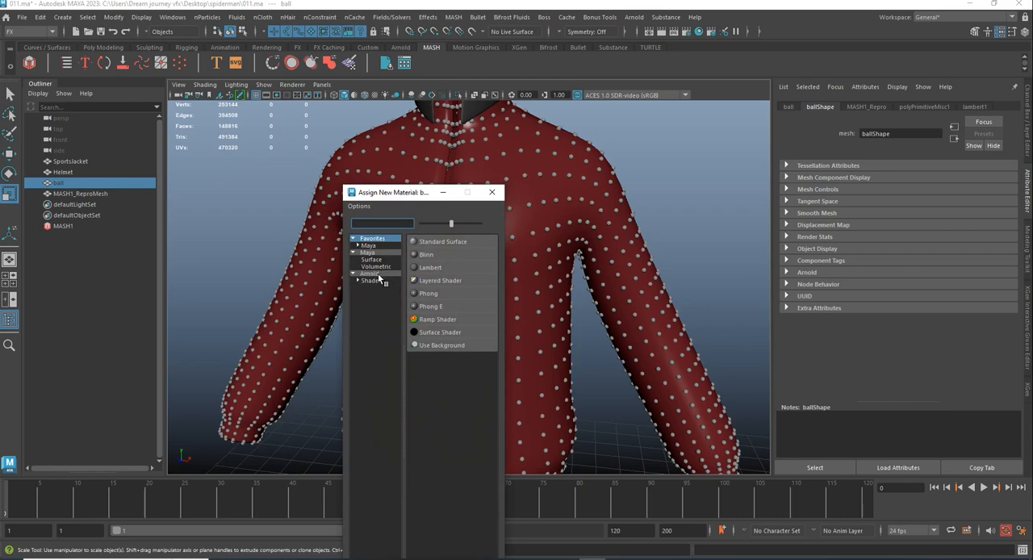
{"action": "left_click", "coordinate": [428, 293]}
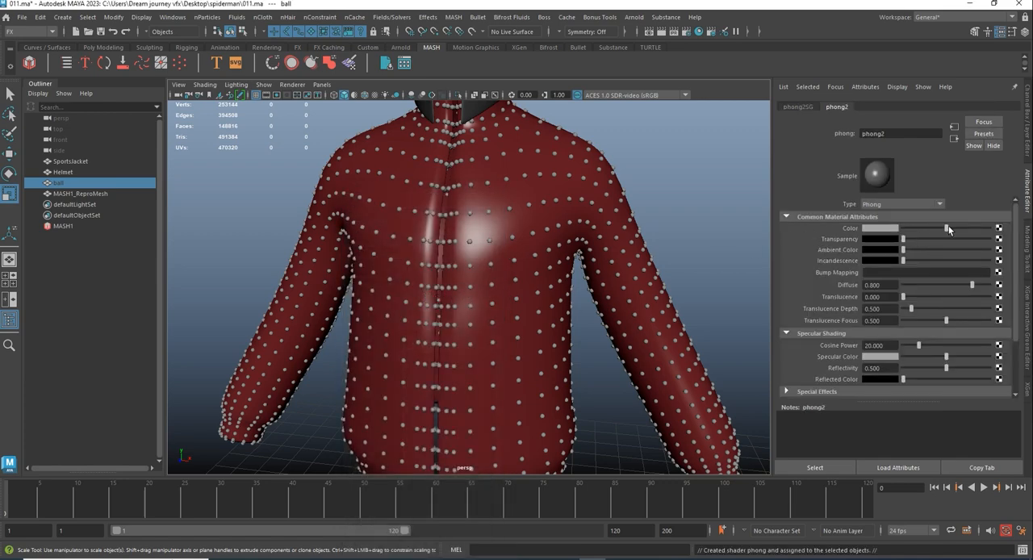
{"action": "left_click_drag", "start_coordinate": [948, 226], "coordinate": [895, 225]}
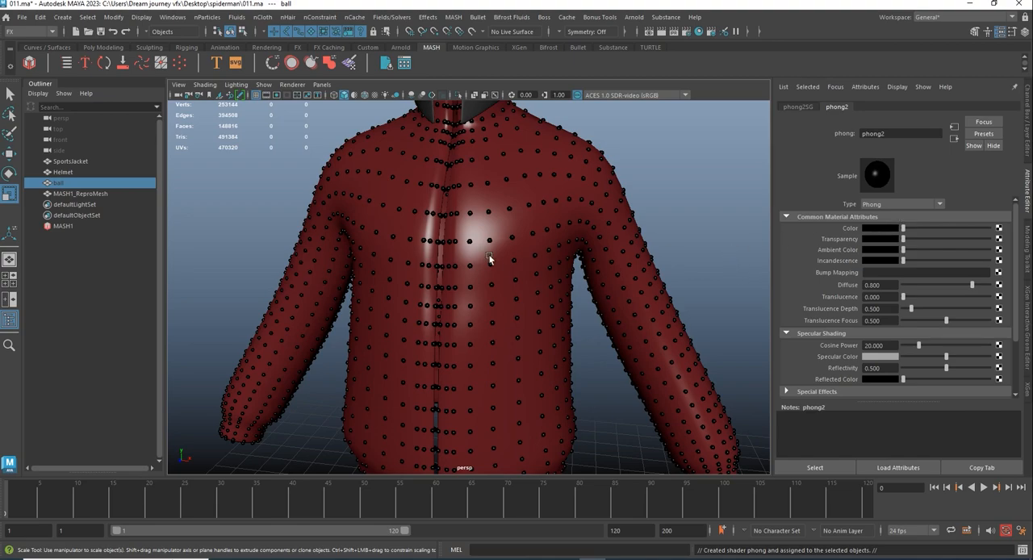
- Examine the black balls on the jacket's front, shoulders and sleeves from several angles and distances
{"action": "left_click_drag", "start_coordinate": [489, 258], "coordinate": [609, 291], "text": "alt"}
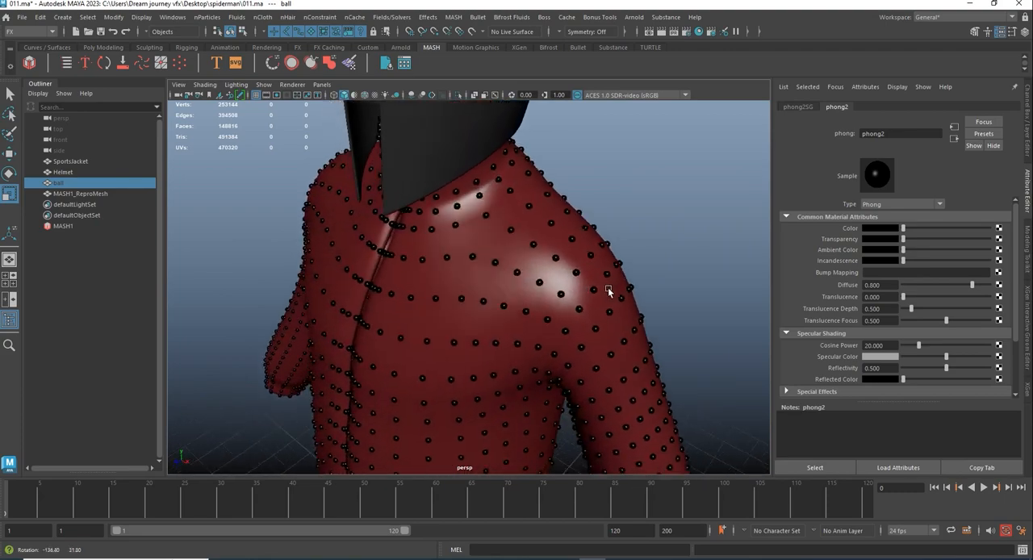
{"action": "right_click_drag", "start_coordinate": [609, 291], "coordinate": [509, 259], "text": "alt"}
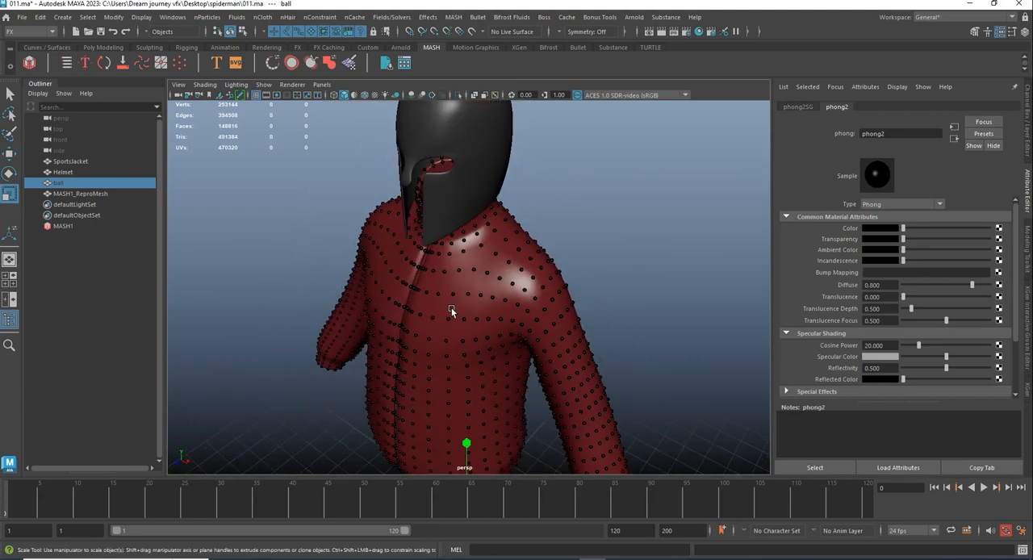
{"action": "left_click_drag", "start_coordinate": [452, 307], "coordinate": [521, 239], "text": "alt"}
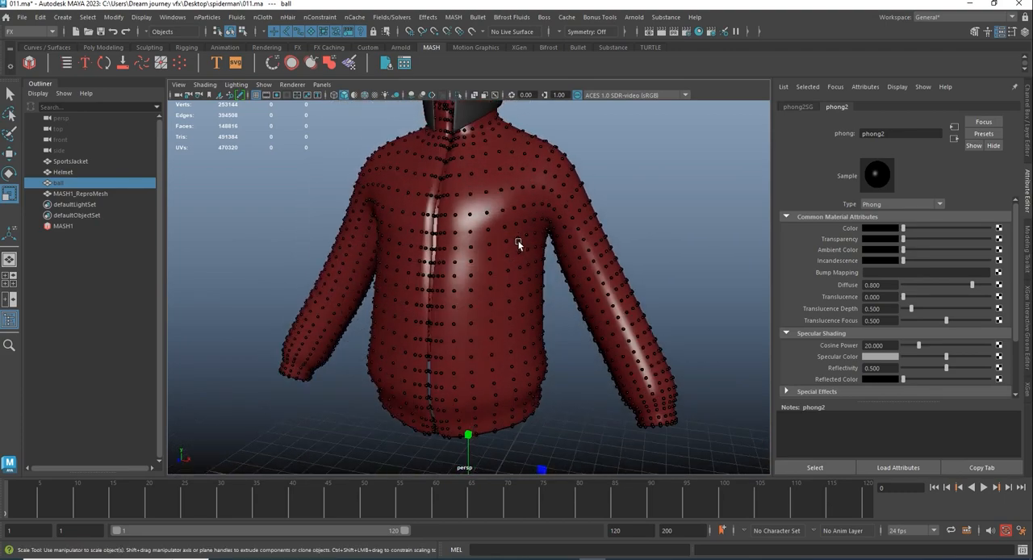
{"action": "left_click_drag", "start_coordinate": [496, 273], "coordinate": [464, 272], "text": "alt"}
{"action": "right_click_drag", "start_coordinate": [464, 272], "coordinate": [501, 341], "text": "alt"}
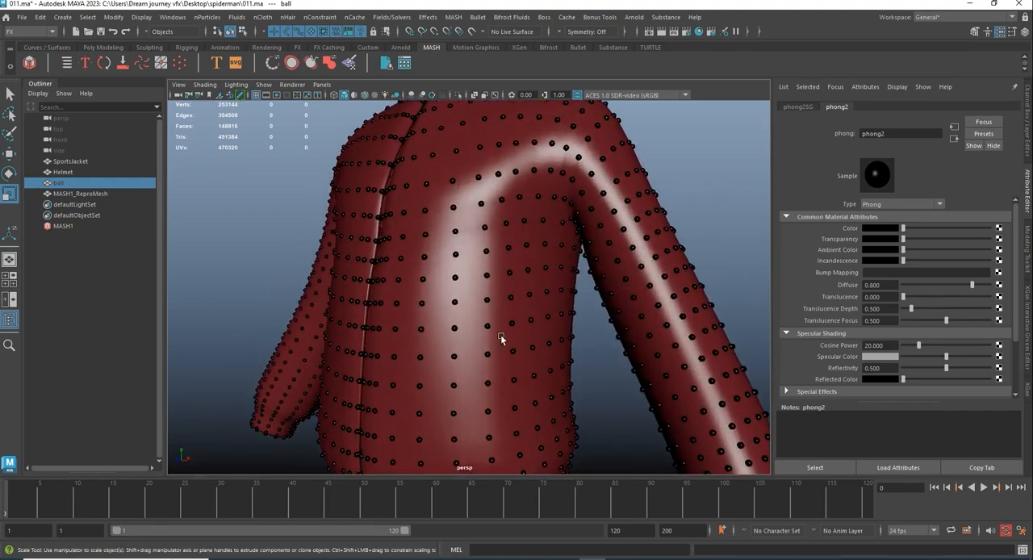
{"action": "left_click_drag", "start_coordinate": [500, 341], "coordinate": [486, 372], "text": "alt"}
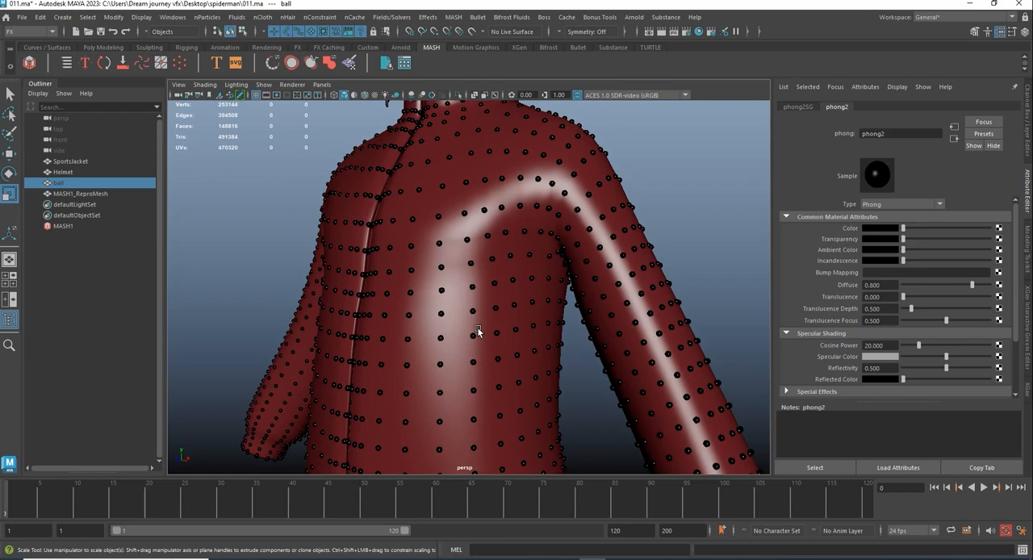
{"action": "left_click_drag", "start_coordinate": [468, 295], "coordinate": [514, 321], "text": "alt"}
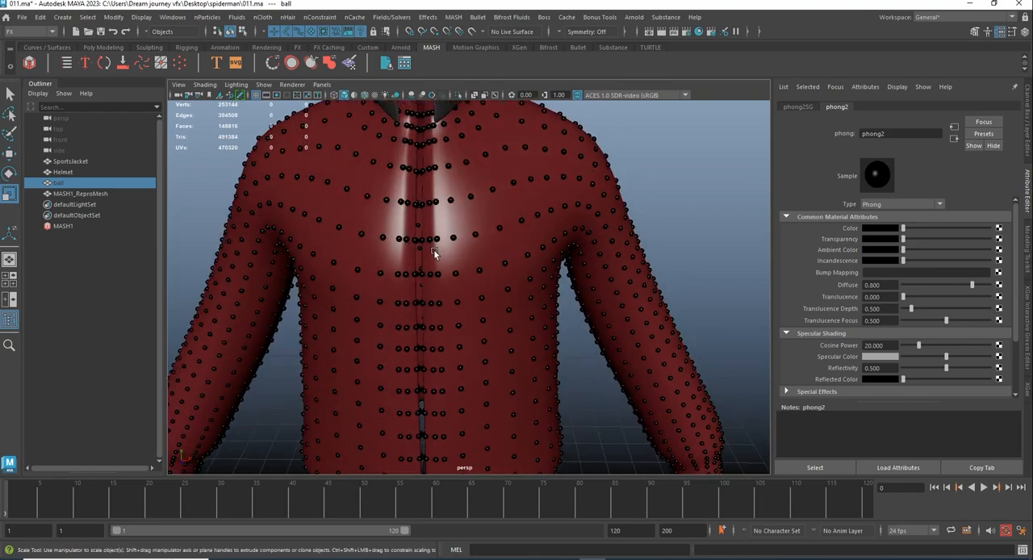
{"action": "right_click_drag", "start_coordinate": [514, 320], "coordinate": [557, 260], "text": "alt"}
{"action": "left_click_drag", "start_coordinate": [558, 261], "coordinate": [493, 237], "text": "alt"}
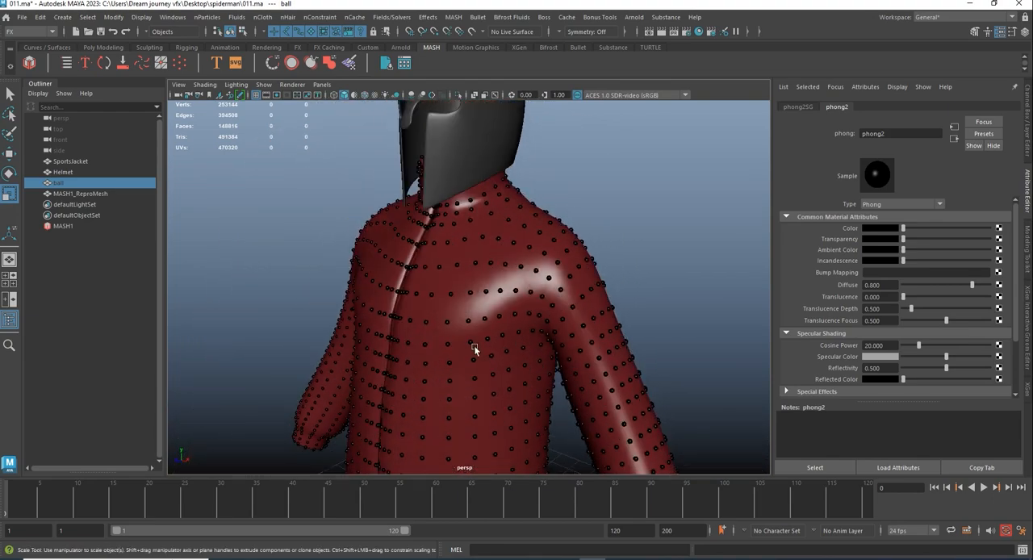
{"action": "right_click_drag", "start_coordinate": [473, 351], "coordinate": [448, 295], "text": "alt"}
{"action": "left_click_drag", "start_coordinate": [448, 295], "coordinate": [503, 296], "text": "alt"}
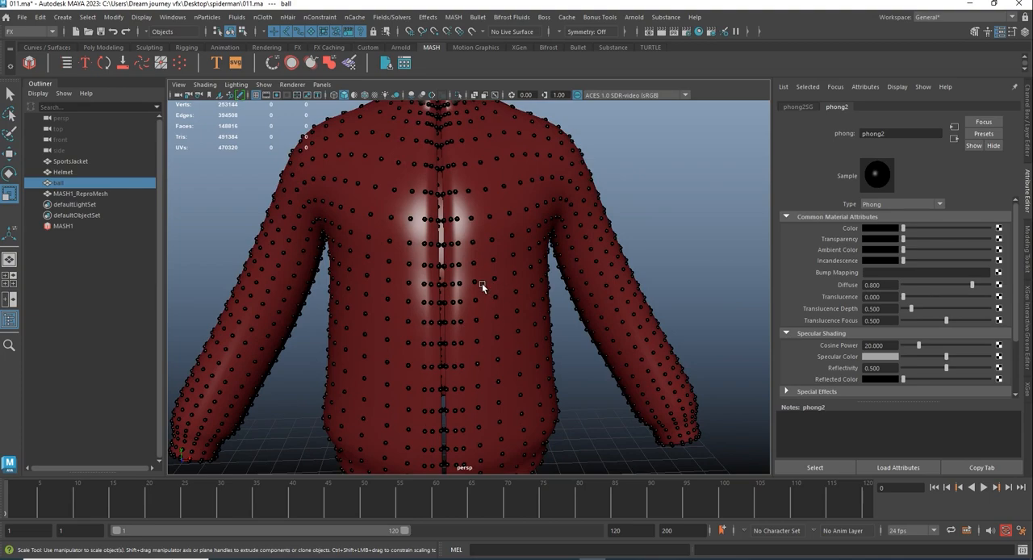
- Overlay the wireframe on the shaded jacket to check the balls against its vertices, and switch the overlay off again
{"action": "left_click", "coordinate": [365, 95]}
{"action": "right_click_drag", "start_coordinate": [528, 224], "coordinate": [551, 205], "text": "alt"}
{"action": "middle_click_drag", "start_coordinate": [551, 205], "coordinate": [511, 312], "text": "alt"}
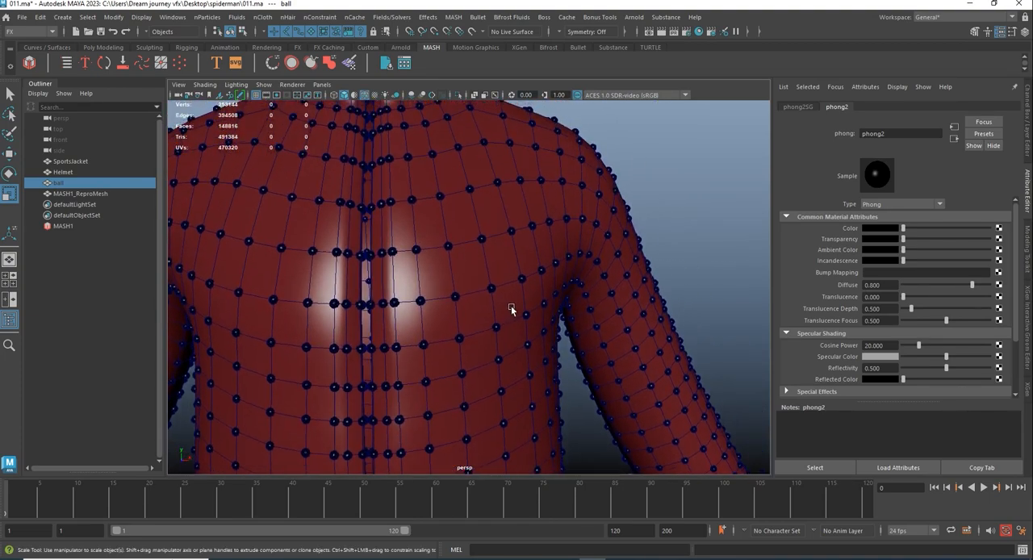
{"action": "left_click_drag", "start_coordinate": [512, 311], "coordinate": [476, 301], "text": "alt"}
{"action": "right_click_drag", "start_coordinate": [476, 301], "coordinate": [489, 290], "text": "alt"}
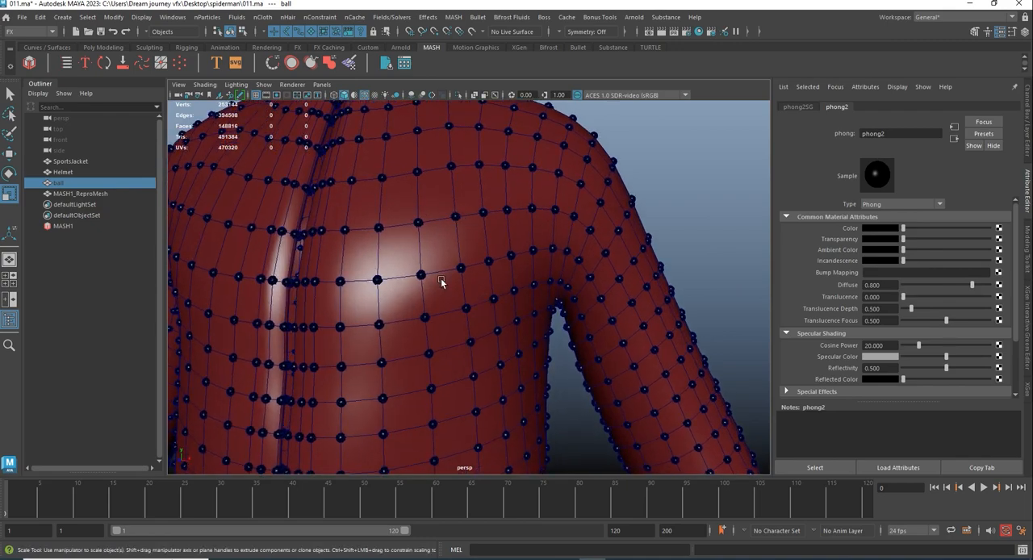
{"action": "right_click_drag", "start_coordinate": [510, 335], "coordinate": [404, 254], "text": "alt"}
{"action": "middle_click_drag", "start_coordinate": [442, 297], "coordinate": [468, 237], "text": "alt"}
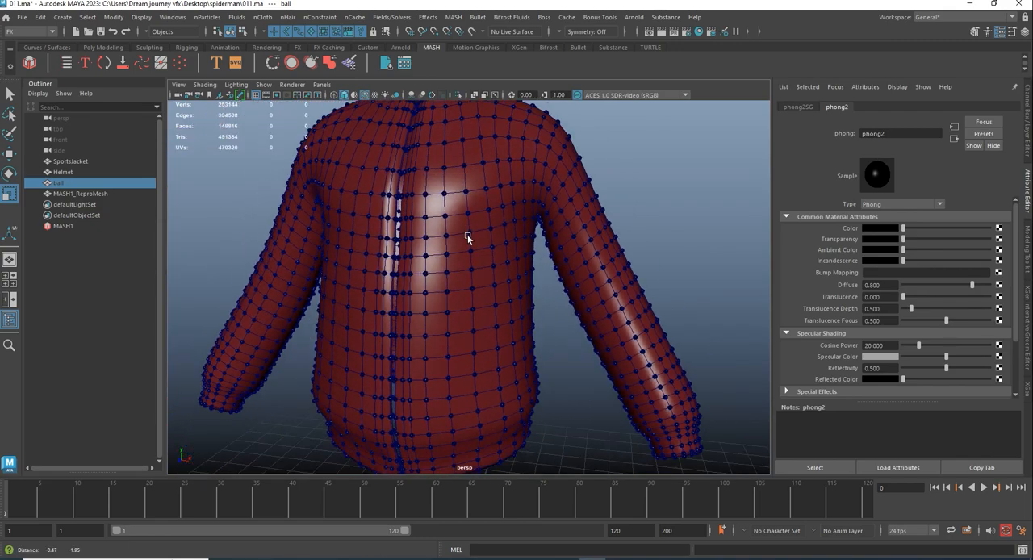
{"action": "left_click_drag", "start_coordinate": [468, 238], "coordinate": [501, 262], "text": "alt"}
{"action": "left_click", "coordinate": [365, 95]}
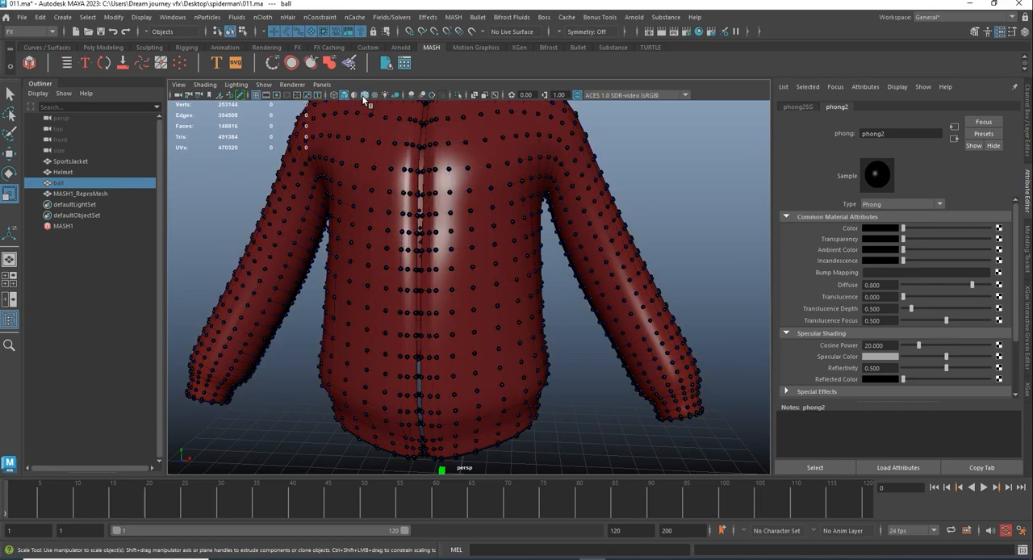
{"action": "right_click_drag", "start_coordinate": [481, 253], "coordinate": [352, 213], "text": "alt"}
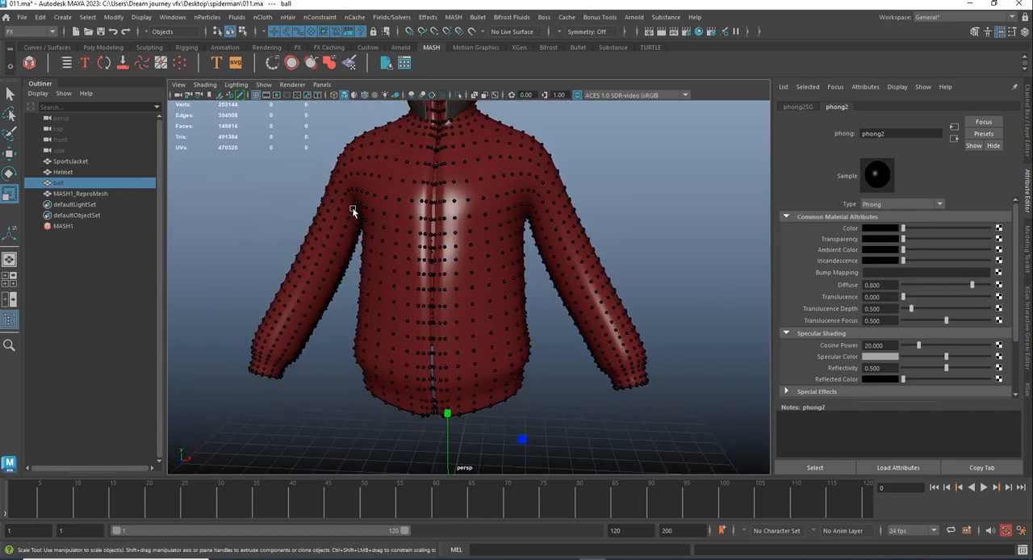
- Create a polygon cylinder at the origin and set its axis subdivisions to 8
{"action": "left_click", "coordinate": [113, 47]}
{"action": "left_click", "coordinate": [67, 64]}
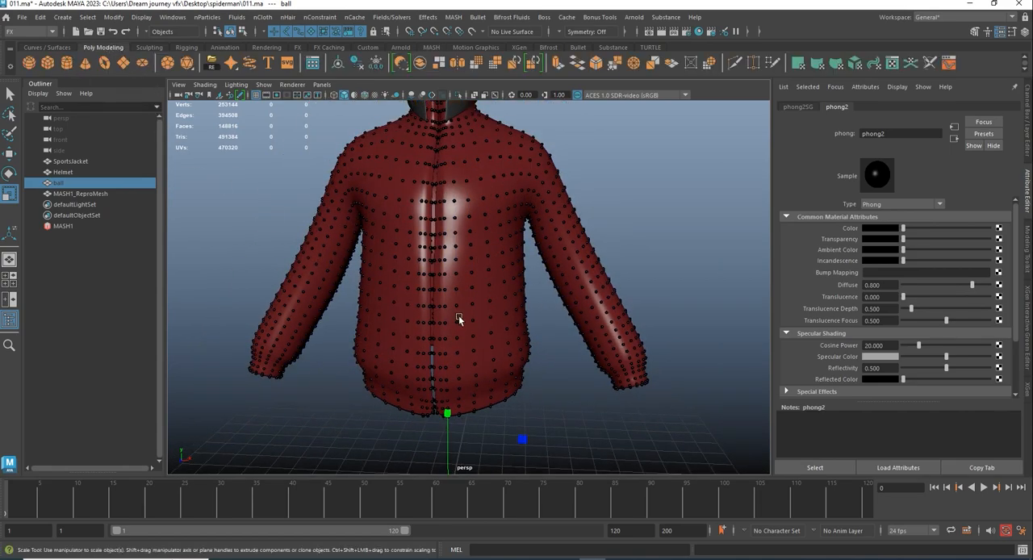
{"action": "key", "text": "f"}
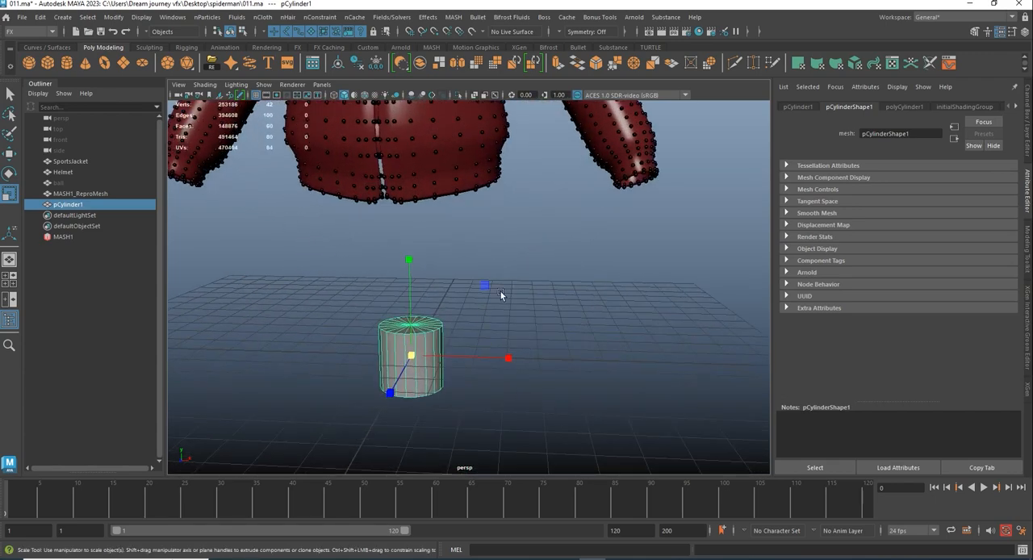
{"action": "key", "text": "w"}
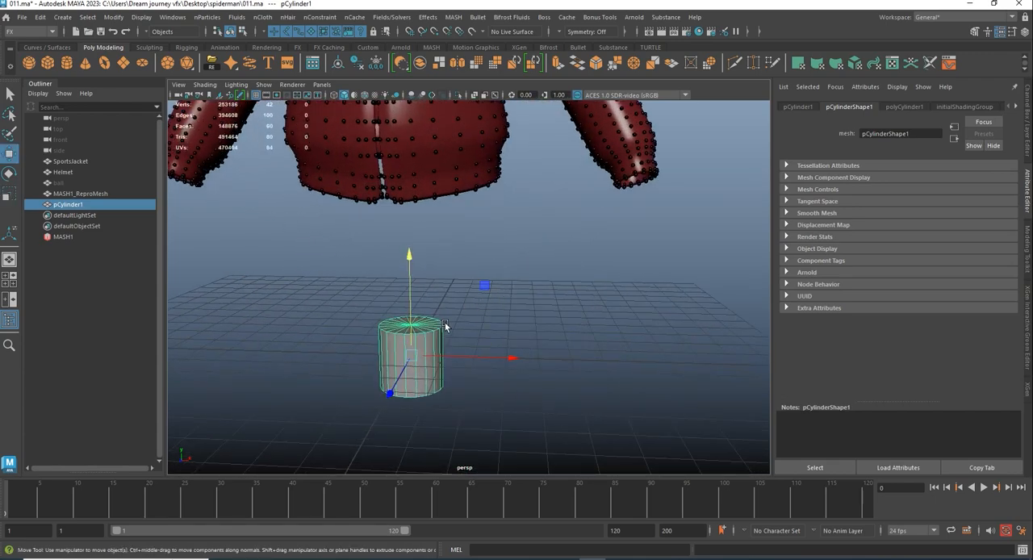
{"action": "left_click", "coordinate": [1029, 109]}
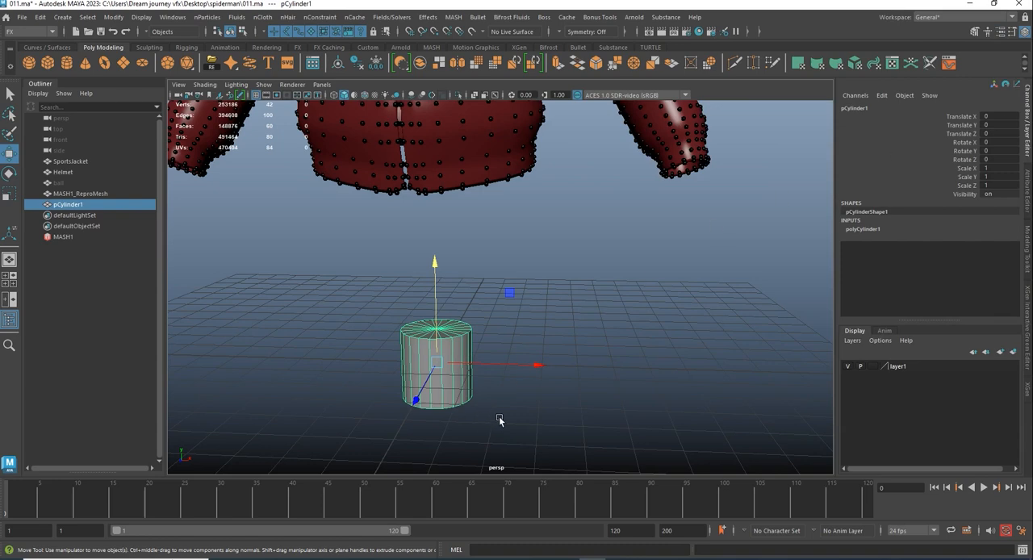
{"action": "left_click", "coordinate": [865, 230]}
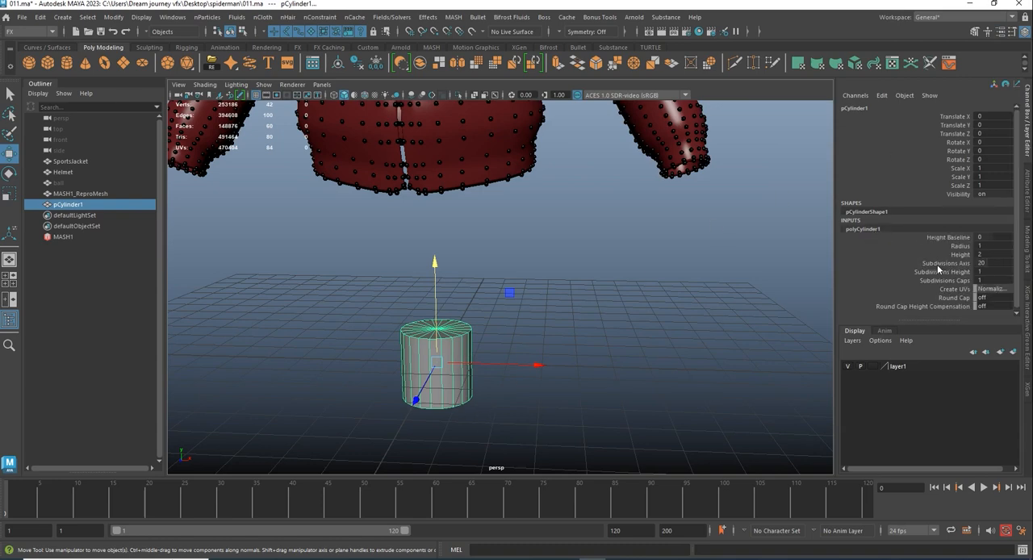
{"action": "double_click", "coordinate": [991, 263]}
{"action": "key", "text": "Return"}
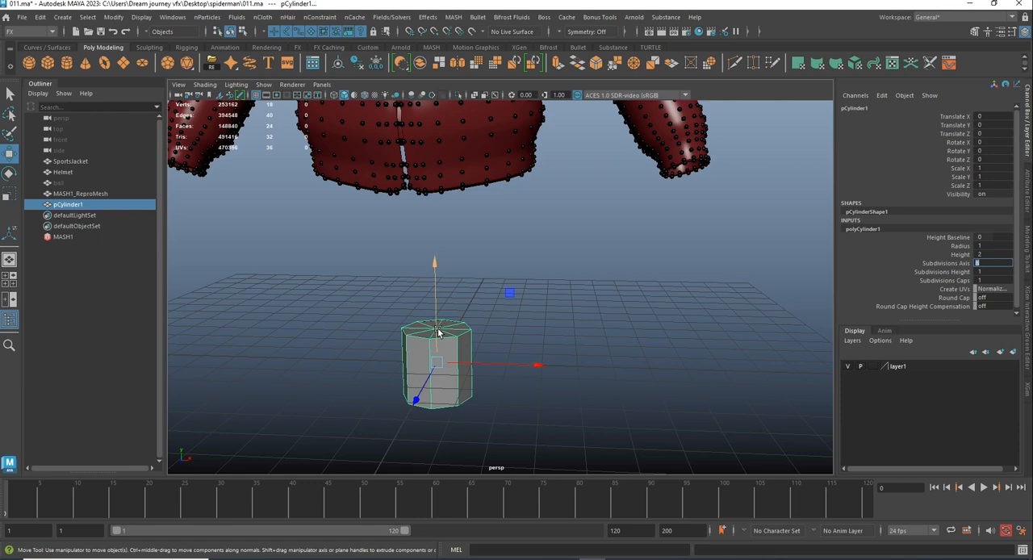
- Scale the cylinder into a small, slender rod, about 0.117 in X and Z and 0.233 in Y
{"action": "key", "text": "r"}
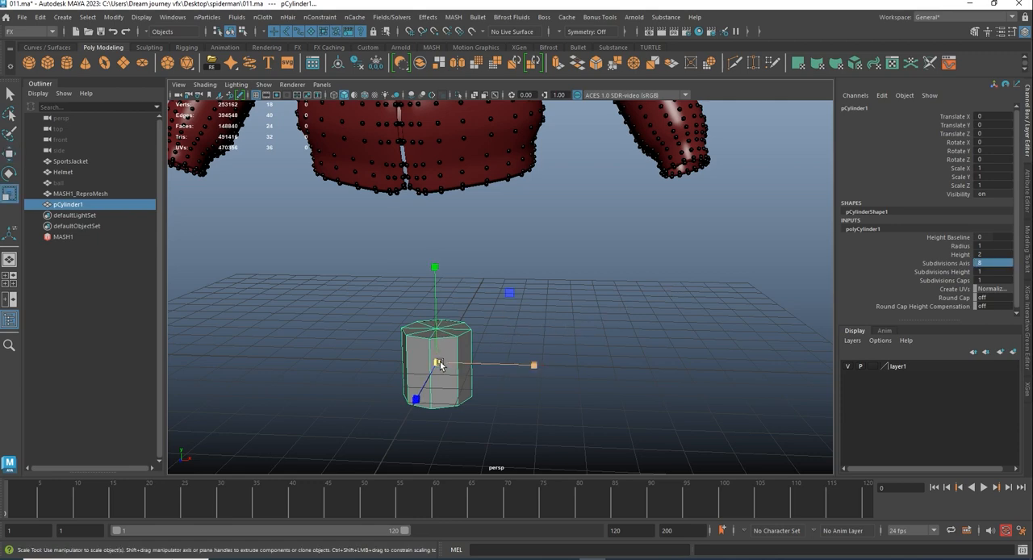
{"action": "left_click_drag", "start_coordinate": [436, 362], "coordinate": [392, 387]}
{"action": "left_click_drag", "start_coordinate": [435, 326], "coordinate": [430, 211]}
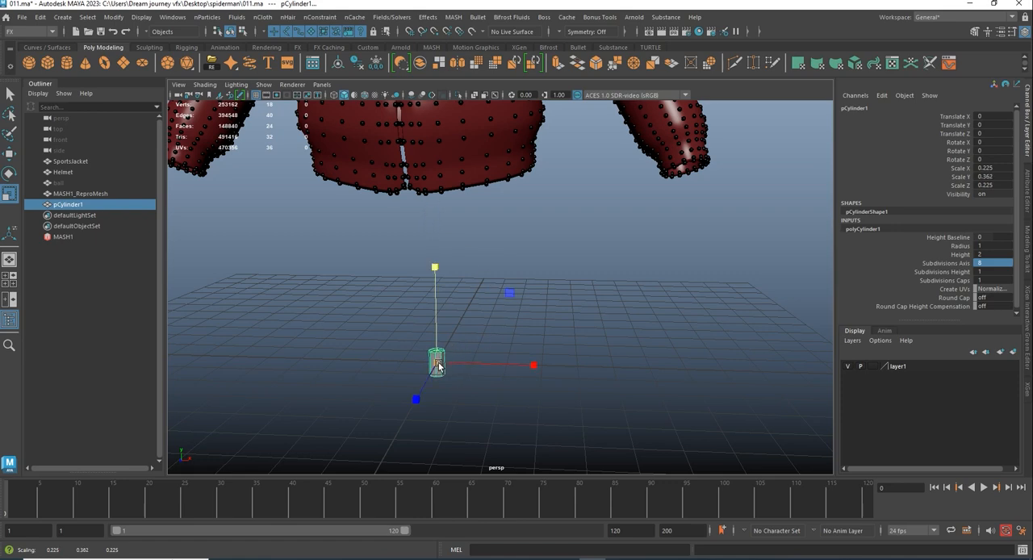
{"action": "left_click_drag", "start_coordinate": [436, 362], "coordinate": [418, 381]}
{"action": "left_click_drag", "start_coordinate": [434, 265], "coordinate": [435, 243]}
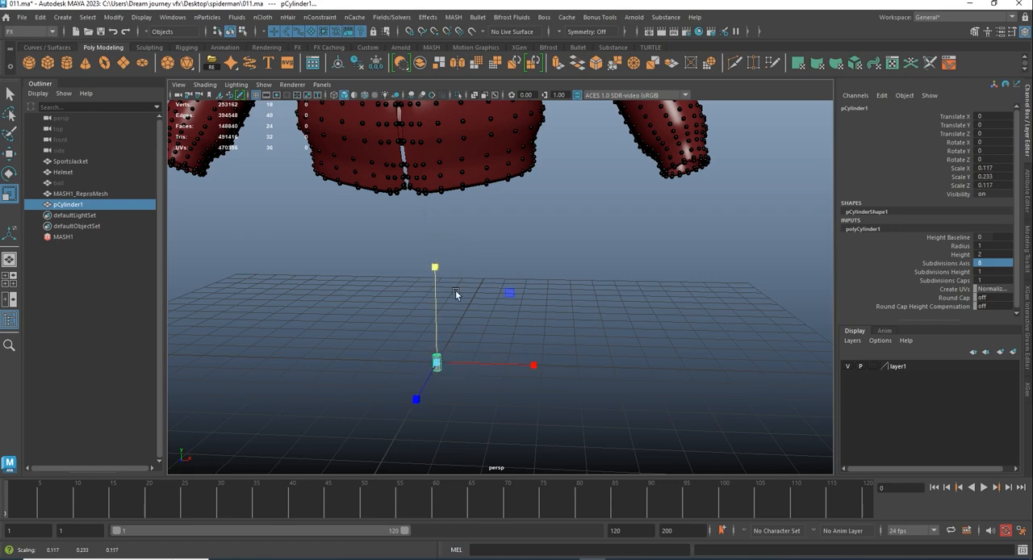
- Freeze the small cylinder's transformations and delete its construction history
{"action": "left_click", "coordinate": [378, 63]}
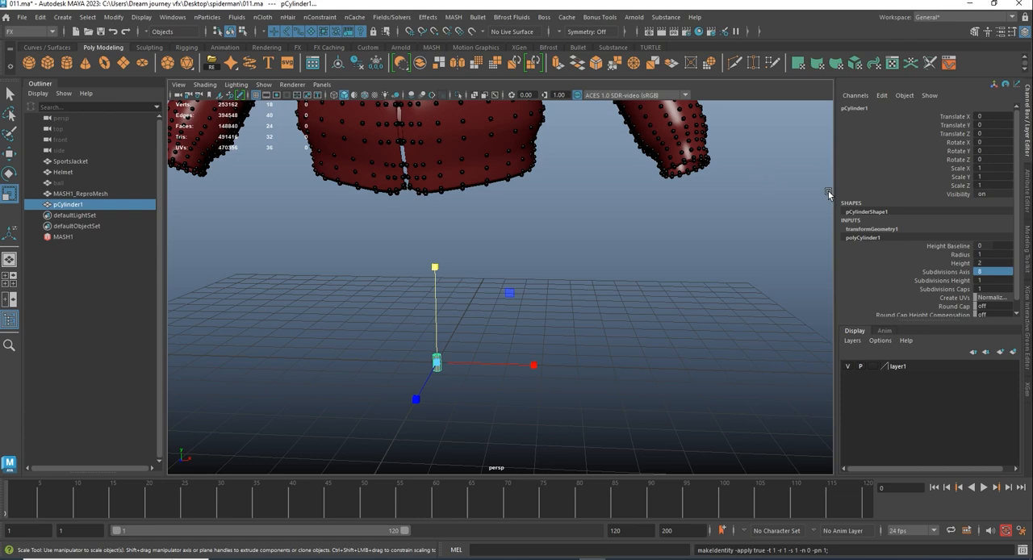
{"action": "left_click", "coordinate": [357, 63]}
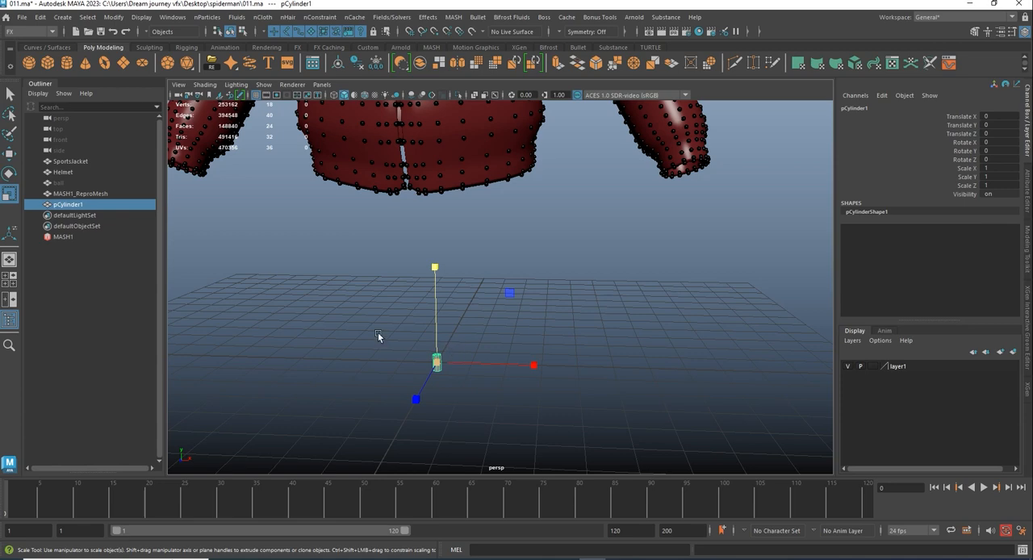
- Rename the cylinder object as Cylinder and clear the selection
{"action": "double_click", "coordinate": [84, 206]}
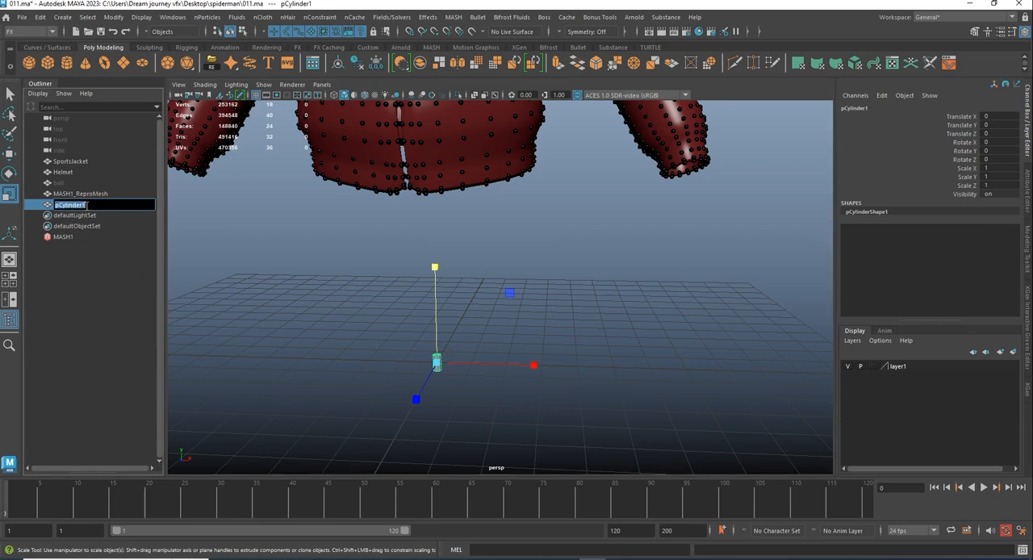
{"action": "left_click", "coordinate": [90, 204]}
{"action": "key", "text": "BackSpace"}
{"action": "left_click", "coordinate": [309, 240]}
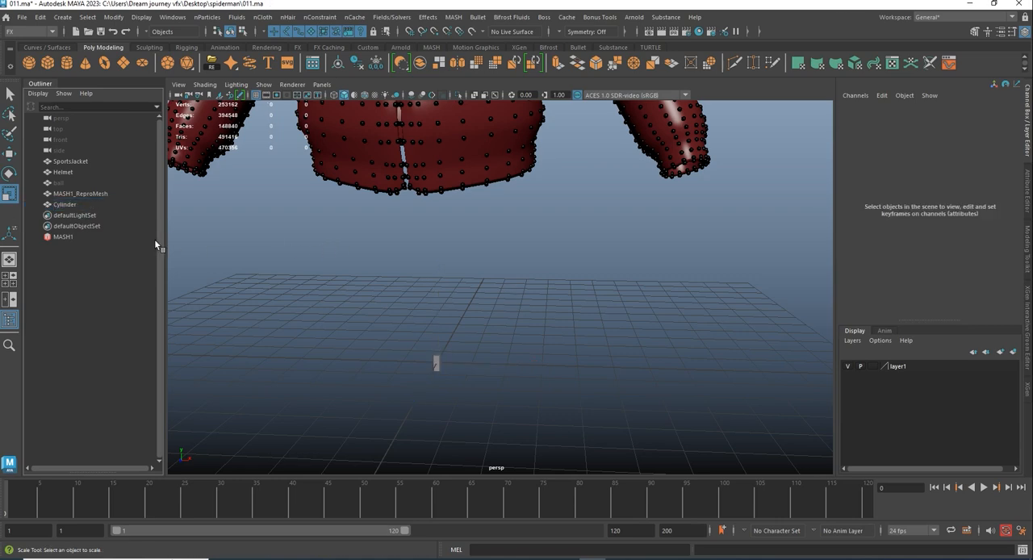
- Create a second MASH network from the small cylinder
{"action": "left_click", "coordinate": [437, 363]}
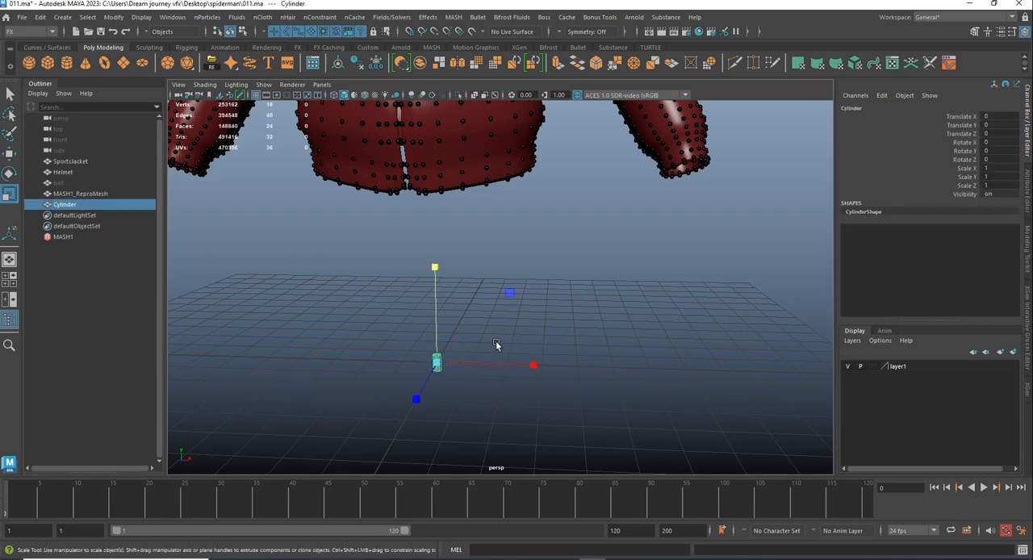
{"action": "left_click", "coordinate": [431, 48]}
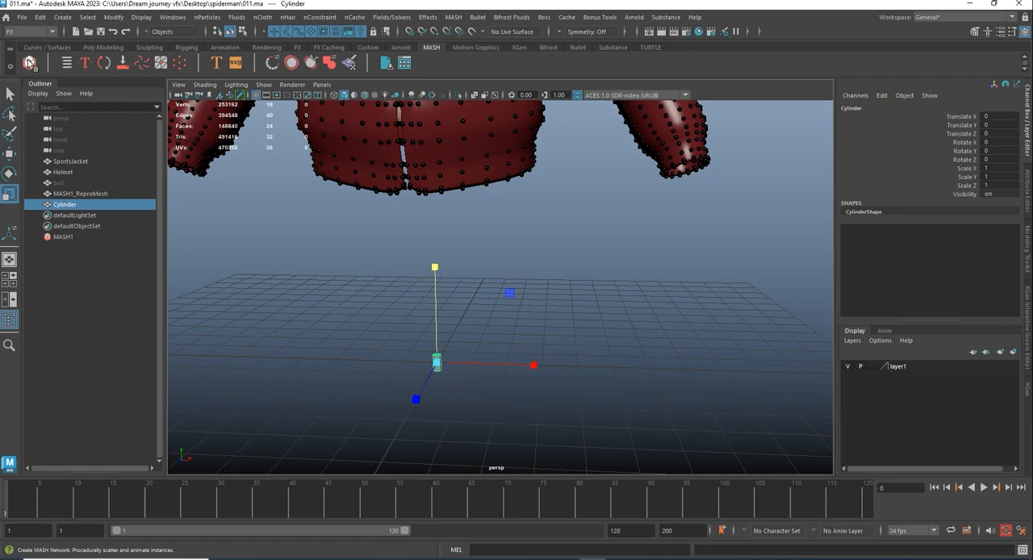
{"action": "left_click", "coordinate": [29, 63]}
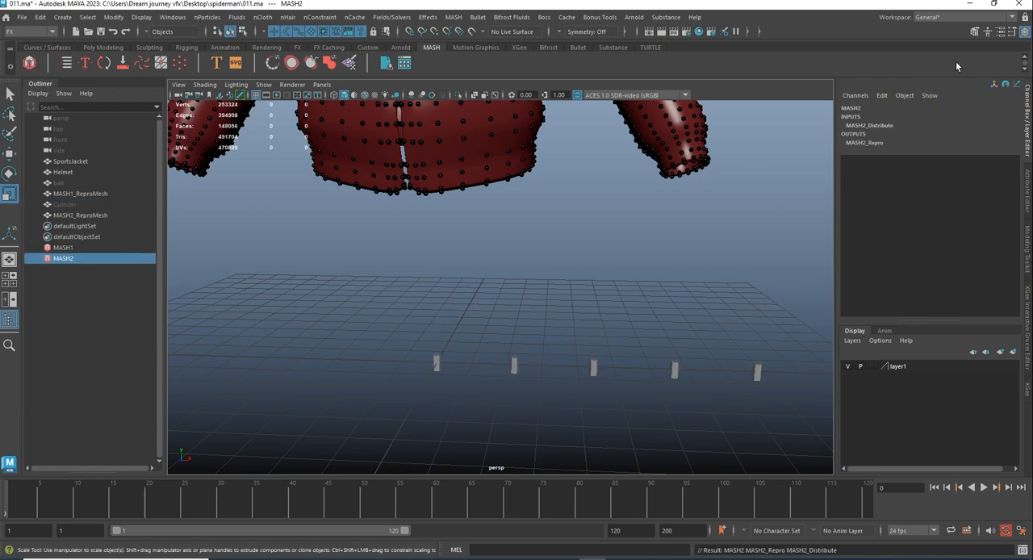
- Set the second MASH network's distribution type to Mesh and connect SportsJacket as its input mesh
{"action": "left_click", "coordinate": [1000, 33]}
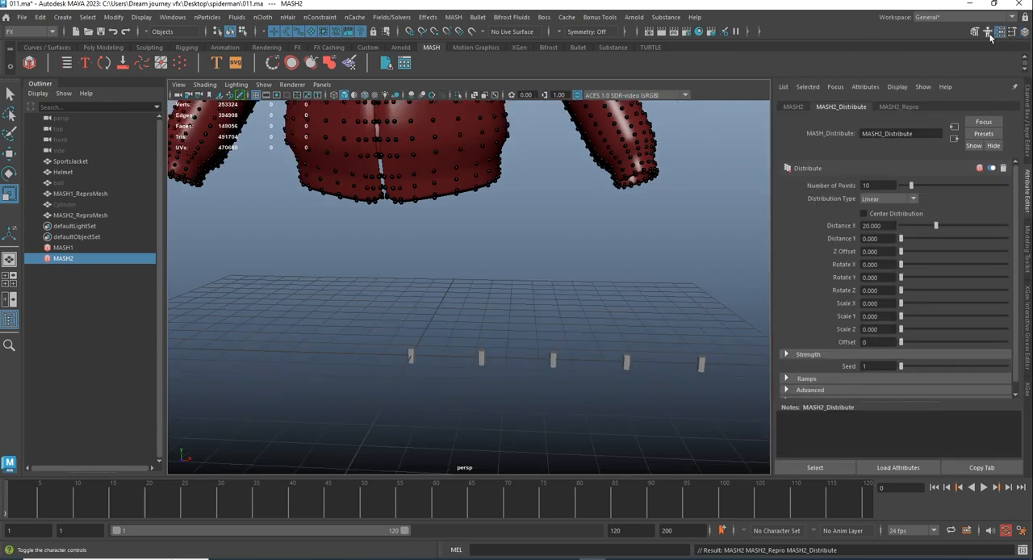
{"action": "left_click", "coordinate": [878, 201]}
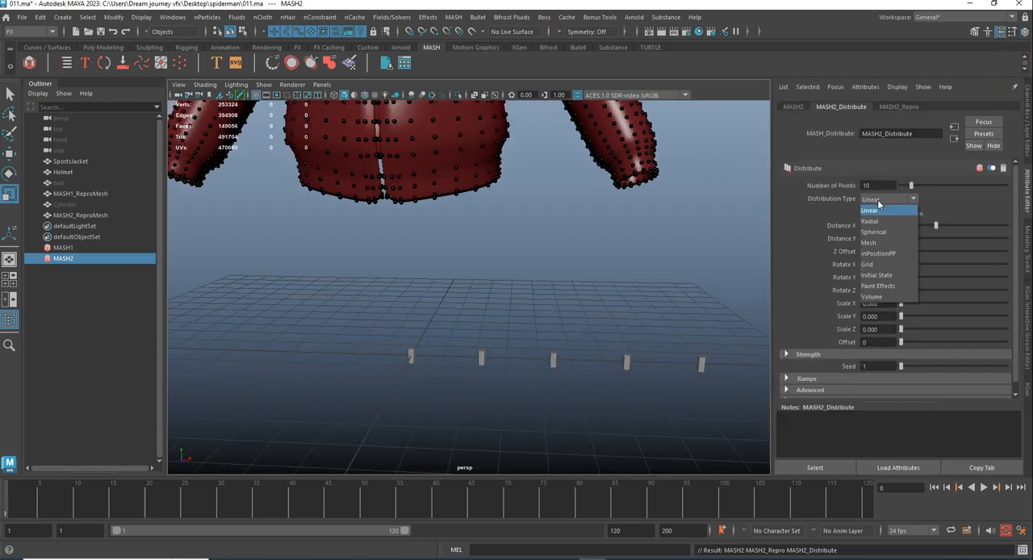
{"action": "left_click", "coordinate": [869, 242]}
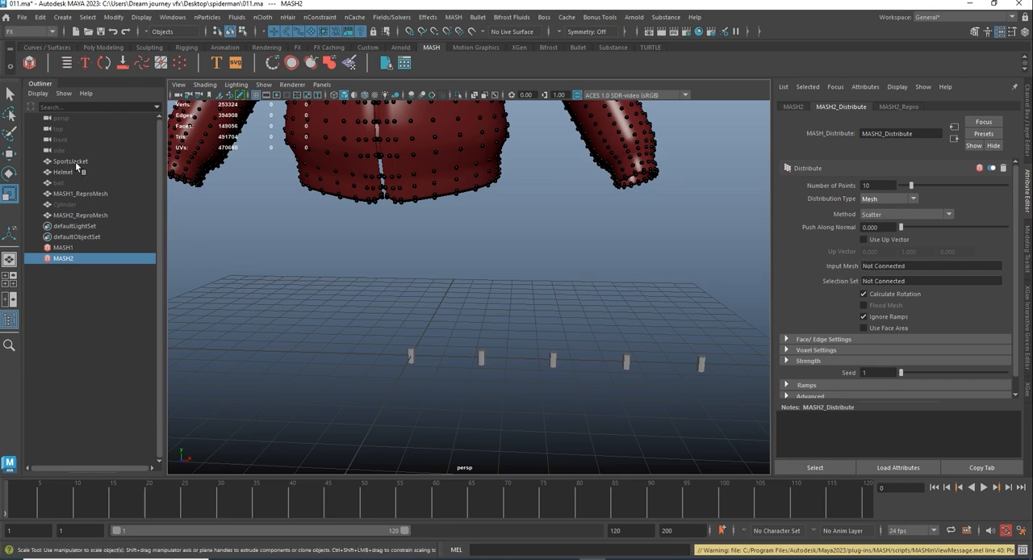
{"action": "middle_click_drag", "start_coordinate": [78, 165], "coordinate": [910, 266]}
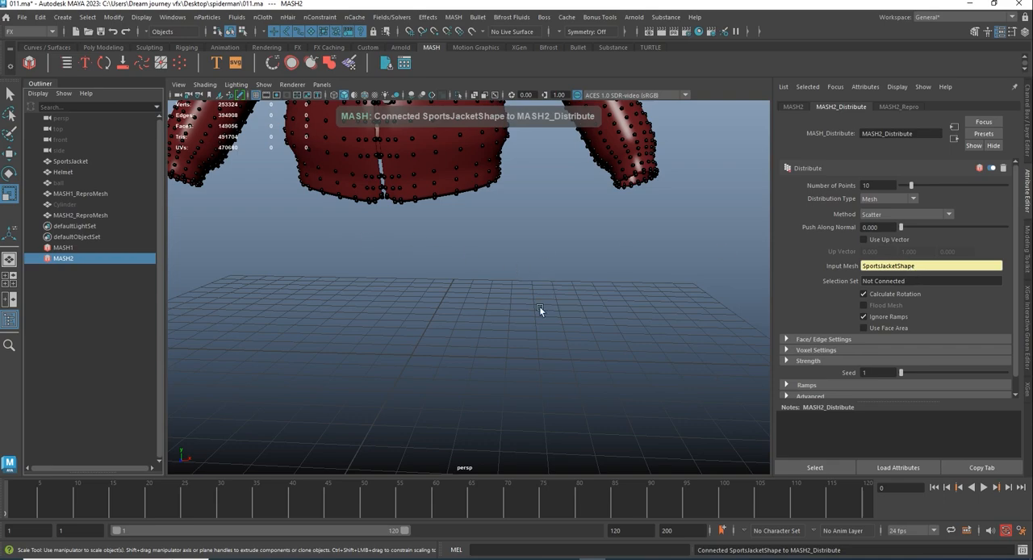
- Set the second network's distribution method to Edge and enable Flood Mesh so cylinders cover all jacket edges
{"action": "scroll", "coordinate": [594, 268], "scroll_direction": "down", "scroll_amount": 6}
{"action": "middle_click_drag", "start_coordinate": [441, 226], "coordinate": [445, 404], "text": "alt"}
{"action": "scroll", "coordinate": [500, 317], "scroll_direction": "up", "scroll_amount": 6}
{"action": "left_click_drag", "start_coordinate": [500, 318], "coordinate": [434, 267], "text": "alt"}
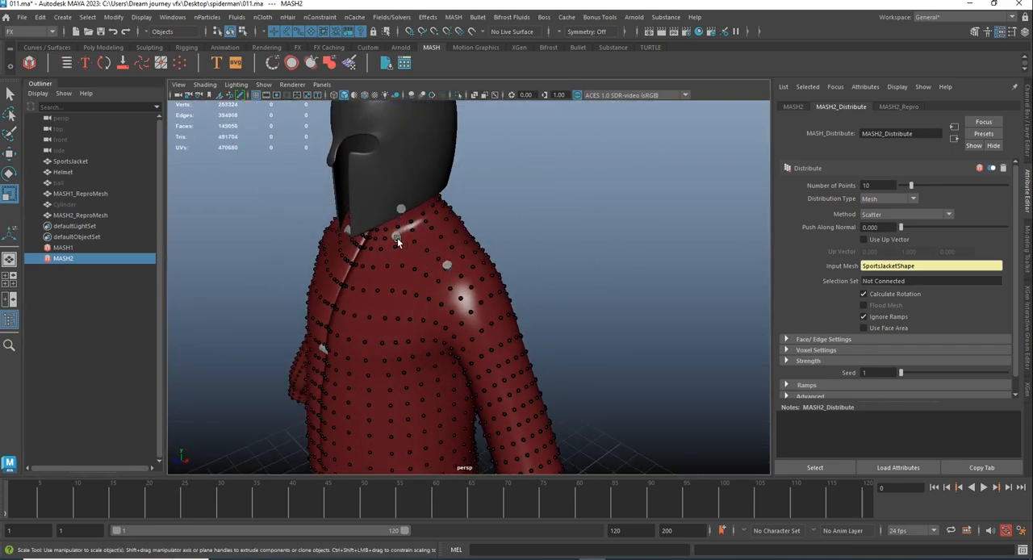
{"action": "left_click", "coordinate": [883, 216]}
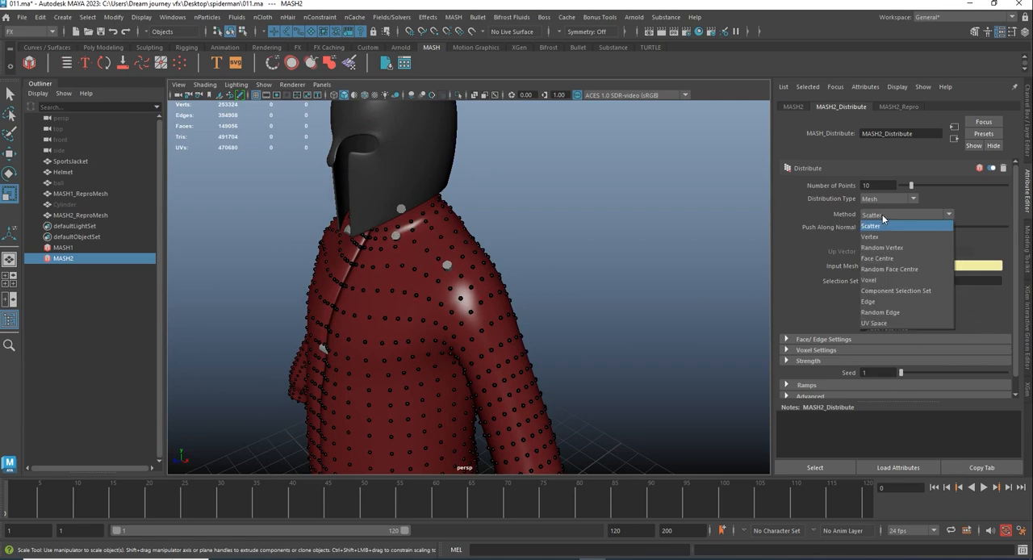
{"action": "left_click", "coordinate": [875, 301]}
{"action": "left_click_drag", "start_coordinate": [441, 285], "coordinate": [429, 265], "text": "alt"}
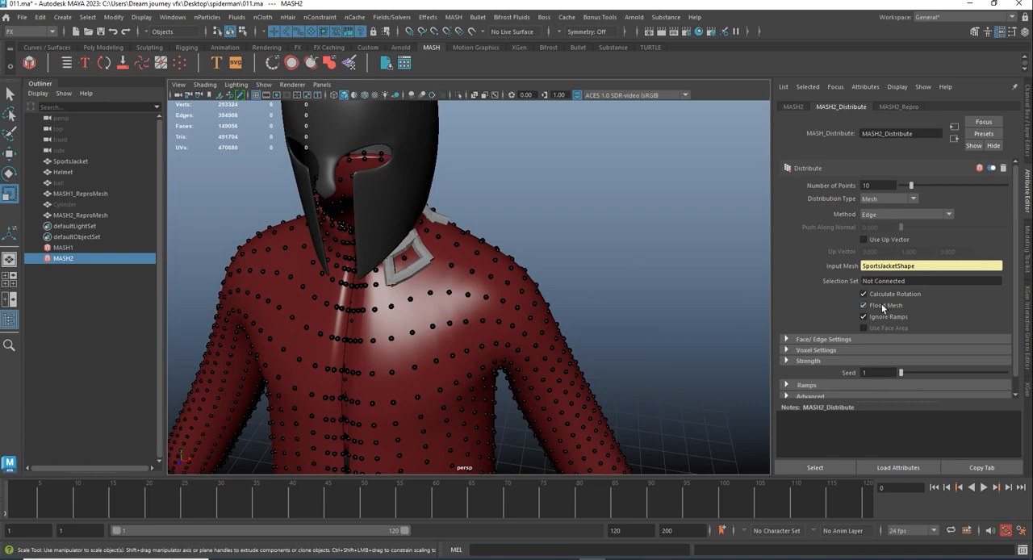
{"action": "left_click_drag", "start_coordinate": [405, 259], "coordinate": [485, 269], "text": "alt"}
{"action": "scroll", "coordinate": [356, 251], "scroll_direction": "down", "scroll_amount": 5}
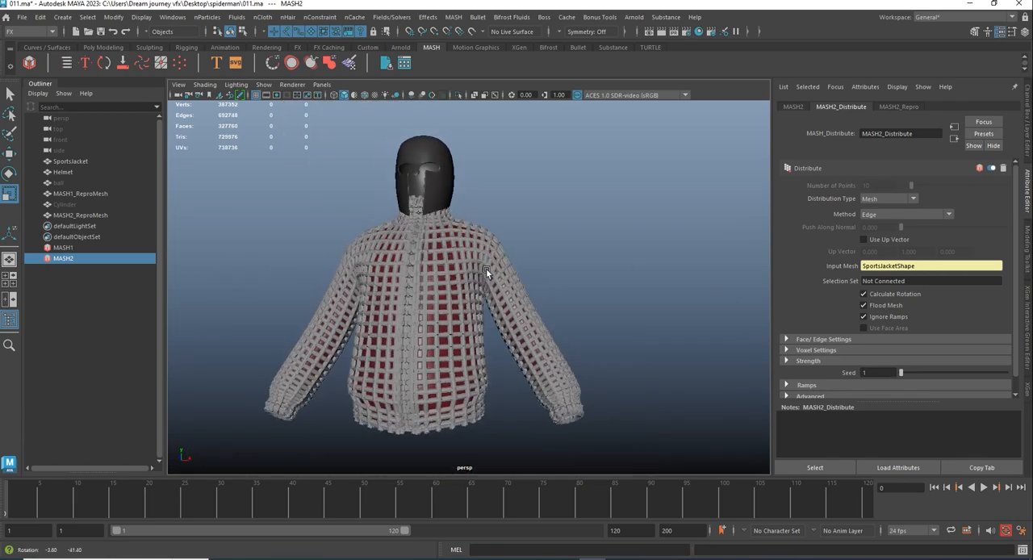
- Scale the source Cylinder down uniformly to about 0.383, then stretch it along Y
{"action": "scroll", "coordinate": [488, 267], "scroll_direction": "up", "scroll_amount": 5}
{"action": "left_click_drag", "start_coordinate": [534, 353], "coordinate": [271, 368], "text": "alt"}
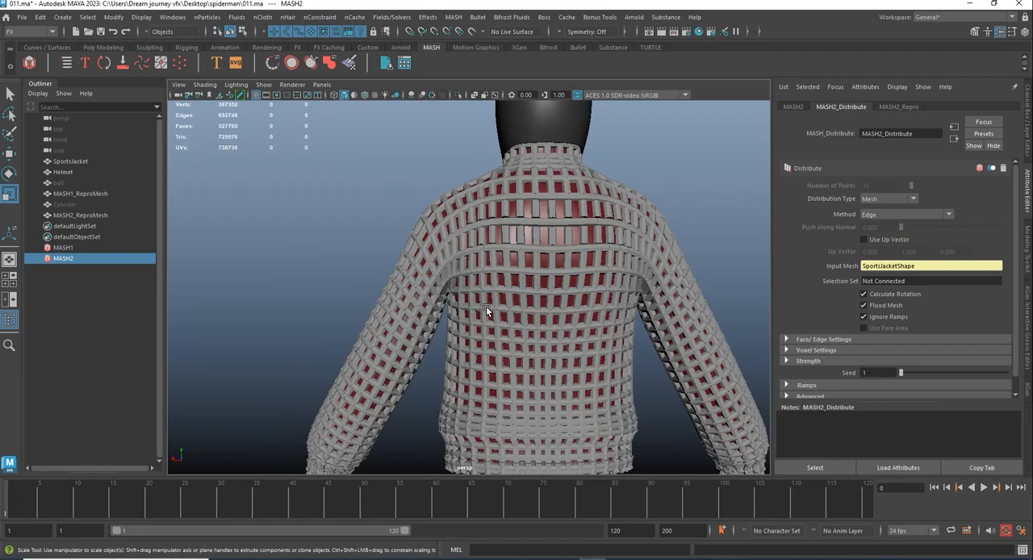
{"action": "left_click_drag", "start_coordinate": [485, 306], "coordinate": [443, 277], "text": "alt"}
{"action": "left_click_drag", "start_coordinate": [383, 252], "coordinate": [480, 318], "text": "alt"}
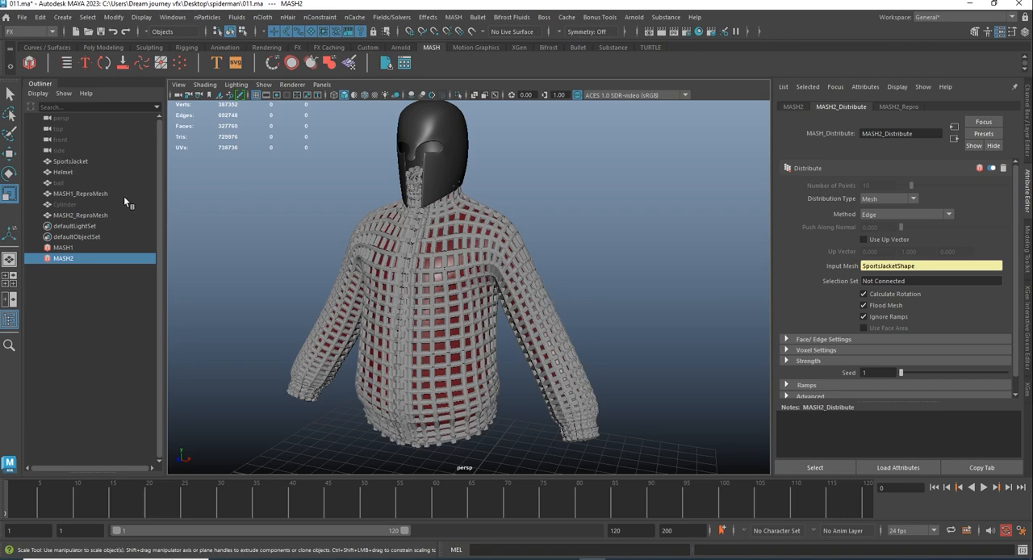
{"action": "left_click", "coordinate": [65, 205]}
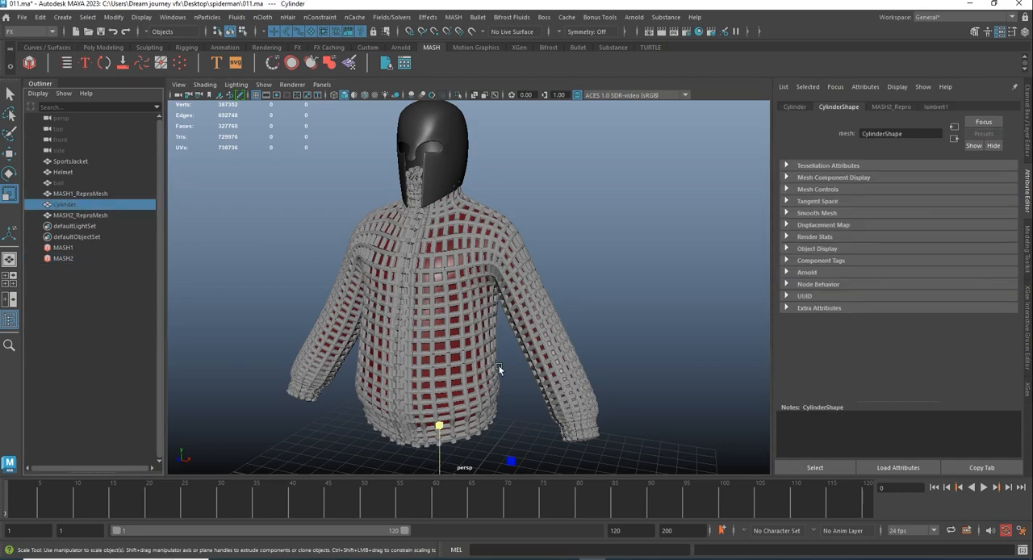
{"action": "left_click_drag", "start_coordinate": [498, 364], "coordinate": [524, 339], "text": "alt"}
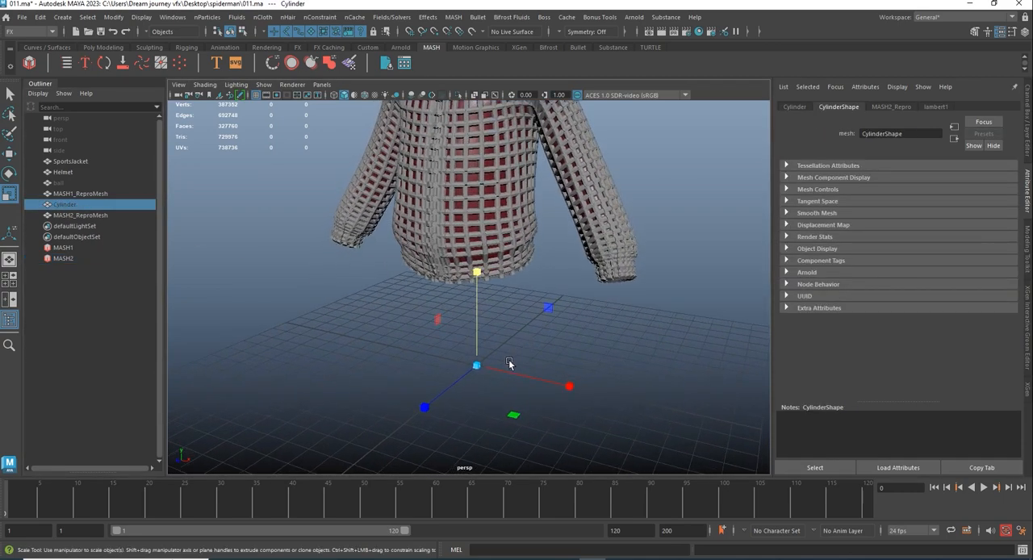
{"action": "left_click_drag", "start_coordinate": [476, 365], "coordinate": [457, 379]}
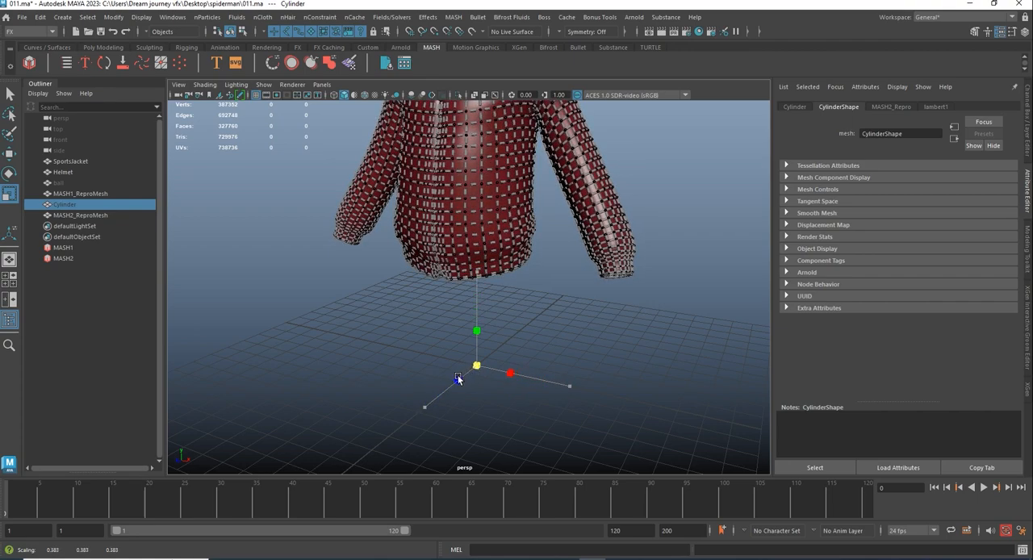
{"action": "left_click_drag", "start_coordinate": [477, 331], "coordinate": [470, 134]}
- Thicken the source cylinder and lengthen it along Y so the rods meet across the jacket's edges
{"action": "middle_click_drag", "start_coordinate": [533, 227], "coordinate": [502, 380], "text": "alt"}
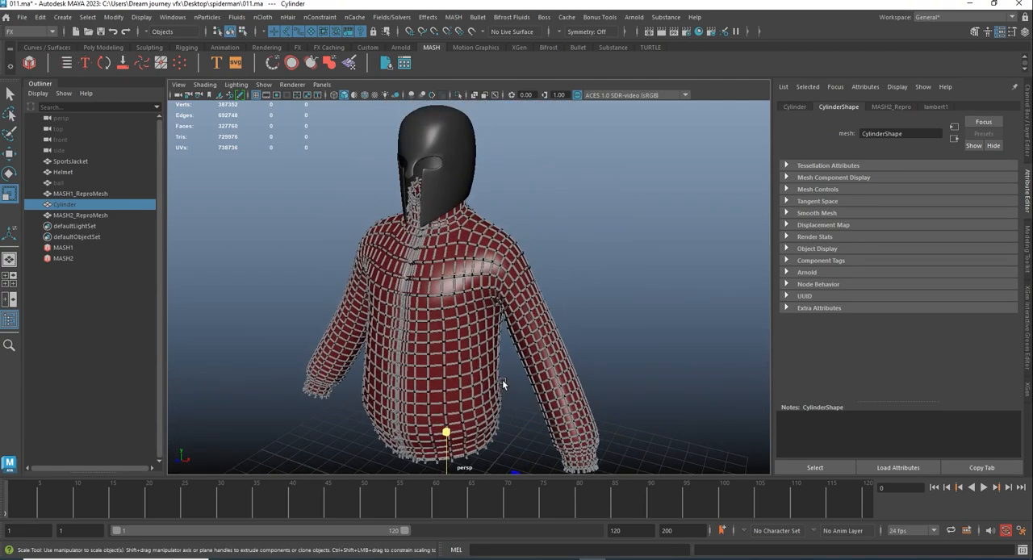
{"action": "left_click_drag", "start_coordinate": [502, 379], "coordinate": [311, 258], "text": "alt"}
{"action": "scroll", "coordinate": [470, 305], "scroll_direction": "up", "scroll_amount": 3}
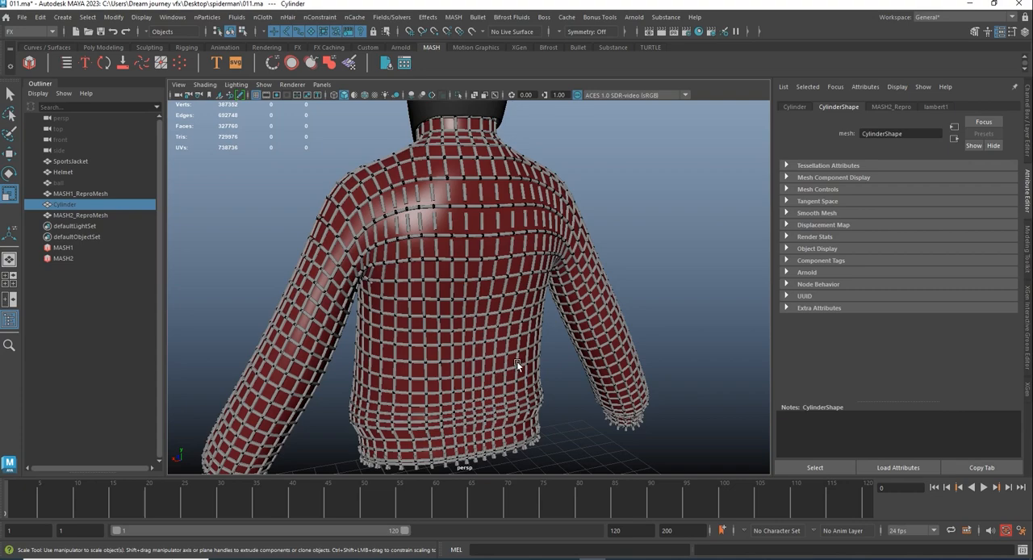
{"action": "scroll", "coordinate": [516, 361], "scroll_direction": "down", "scroll_amount": 3}
{"action": "middle_click_drag", "start_coordinate": [514, 433], "coordinate": [480, 364], "text": "alt"}
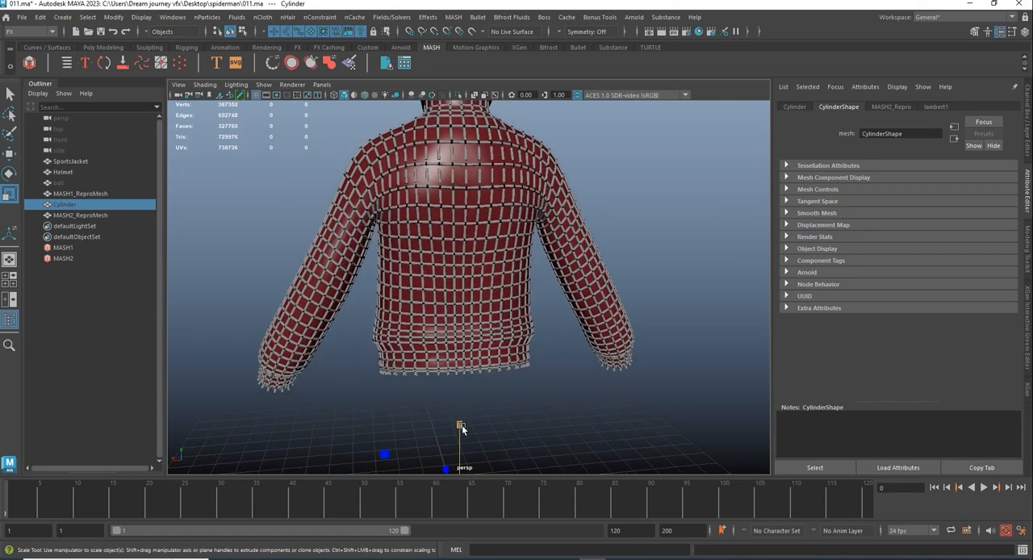
{"action": "left_click_drag", "start_coordinate": [461, 427], "coordinate": [465, 408]}
{"action": "left_click_drag", "start_coordinate": [469, 355], "coordinate": [541, 404]}
{"action": "left_click_drag", "start_coordinate": [562, 369], "coordinate": [475, 322], "text": "alt"}
{"action": "key", "text": "ctrl+z"}
{"action": "left_click_drag", "start_coordinate": [474, 401], "coordinate": [485, 401]}
{"action": "left_click_drag", "start_coordinate": [477, 310], "coordinate": [479, 300]}
{"action": "middle_click_drag", "start_coordinate": [497, 151], "coordinate": [487, 299], "text": "alt"}
{"action": "right_click_drag", "start_coordinate": [487, 299], "coordinate": [560, 395], "text": "alt"}
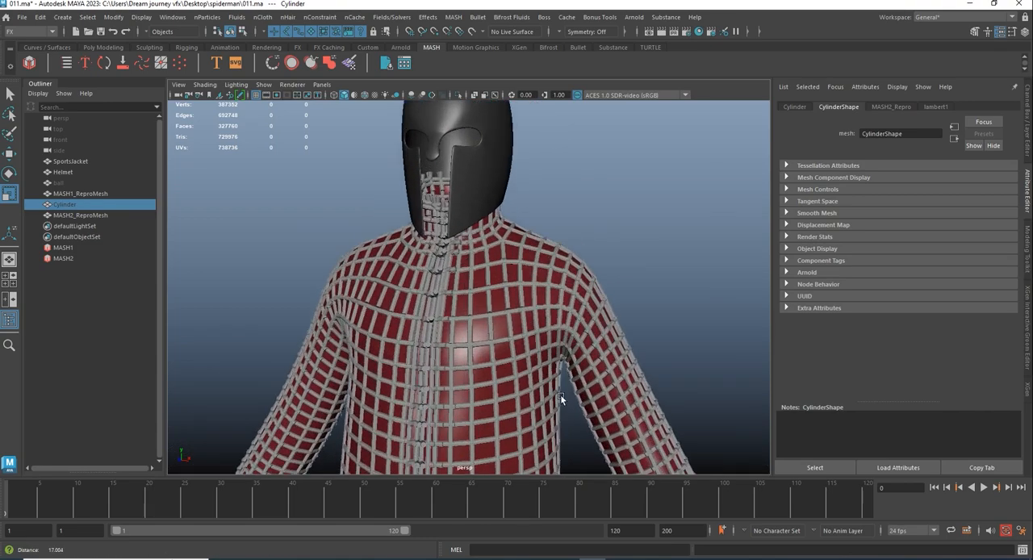
- Lengthen the source cylinder further along Y, keeping its X and Z scale at about 0.524
{"action": "left_click_drag", "start_coordinate": [557, 311], "coordinate": [379, 283], "text": "alt"}
{"action": "right_click_drag", "start_coordinate": [380, 283], "coordinate": [472, 347], "text": "alt"}
{"action": "right_click_drag", "start_coordinate": [536, 437], "coordinate": [471, 416], "text": "alt"}
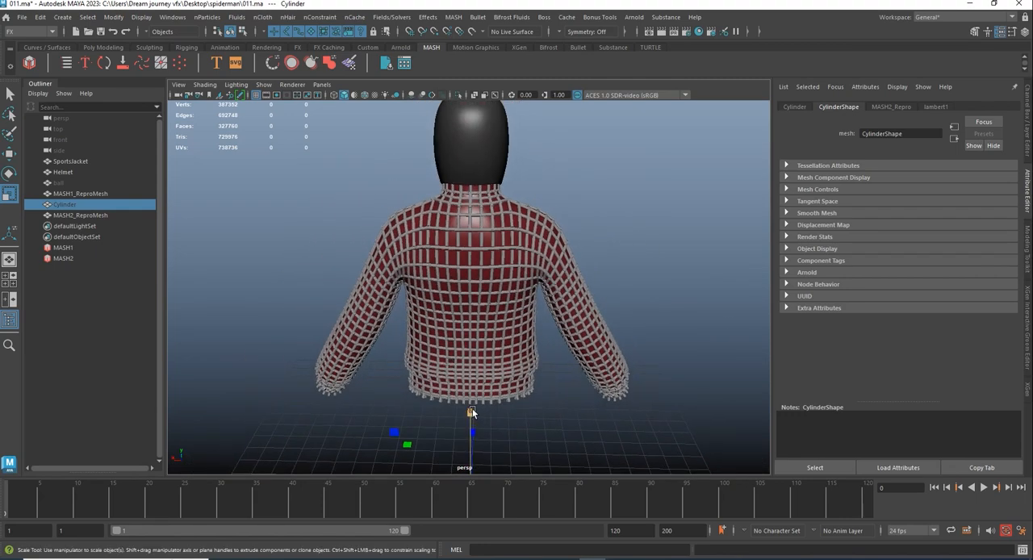
{"action": "left_click_drag", "start_coordinate": [472, 411], "coordinate": [472, 389]}
{"action": "right_click_drag", "start_coordinate": [474, 266], "coordinate": [490, 405], "text": "alt"}
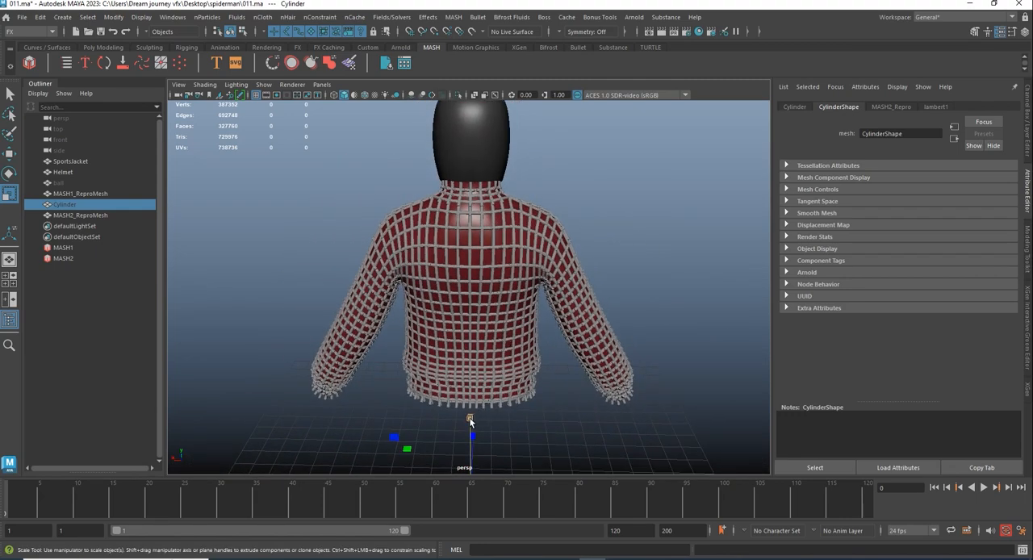
{"action": "mouse_move", "coordinate": [470, 421]}
{"action": "left_mouse_down"}
{"action": "mouse_move", "coordinate": [471, 405]}
{"action": "mouse_move", "coordinate": [523, 399]}
{"action": "mouse_move", "coordinate": [468, 382]}
{"action": "mouse_move", "coordinate": [450, 418]}
{"action": "left_mouse_up"}
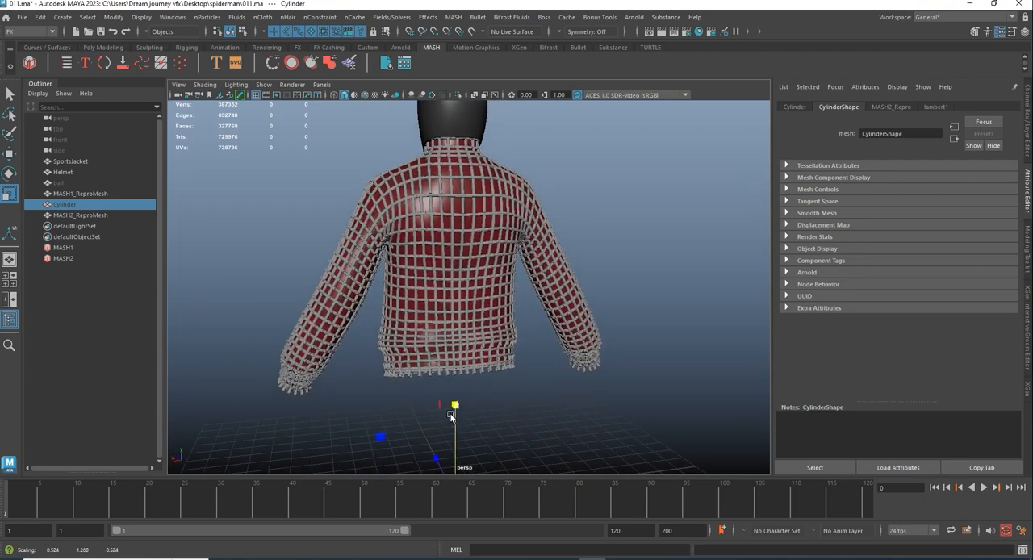
- Examine how the cylinder rods join across the jacket's collar, chest, back and sleeves
{"action": "middle_click_drag", "start_coordinate": [469, 305], "coordinate": [451, 394], "text": "alt"}
{"action": "right_click_drag", "start_coordinate": [452, 394], "coordinate": [485, 381], "text": "alt"}
{"action": "left_click_drag", "start_coordinate": [465, 353], "coordinate": [621, 351], "text": "alt"}
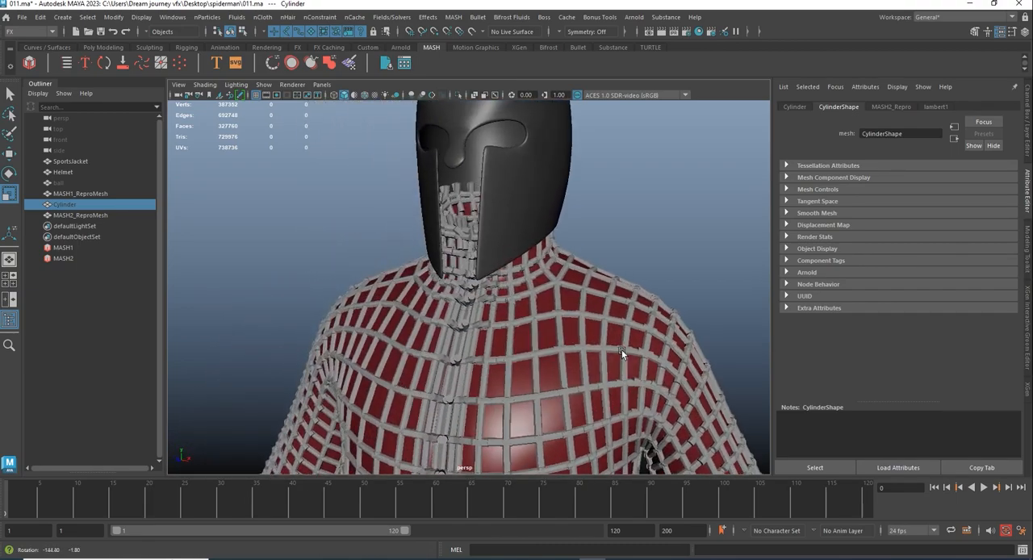
{"action": "middle_click_drag", "start_coordinate": [622, 350], "coordinate": [617, 302], "text": "alt"}
{"action": "right_click_drag", "start_coordinate": [617, 302], "coordinate": [425, 253], "text": "alt"}
{"action": "middle_click_drag", "start_coordinate": [422, 300], "coordinate": [416, 246], "text": "alt"}
{"action": "left_click_drag", "start_coordinate": [437, 290], "coordinate": [457, 292], "text": "alt"}
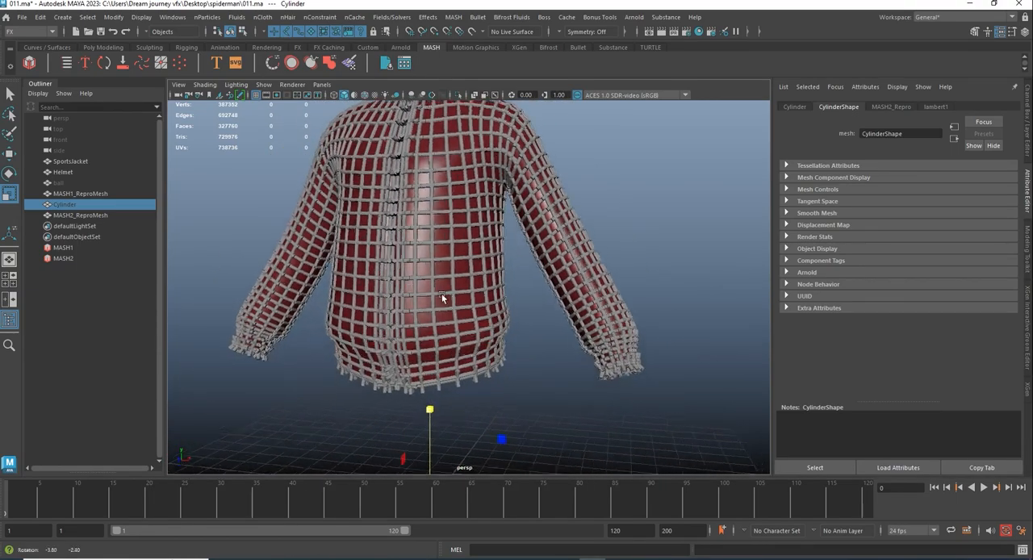
{"action": "middle_click_drag", "start_coordinate": [457, 283], "coordinate": [458, 324], "text": "alt"}
{"action": "left_click_drag", "start_coordinate": [459, 324], "coordinate": [443, 327], "text": "alt"}
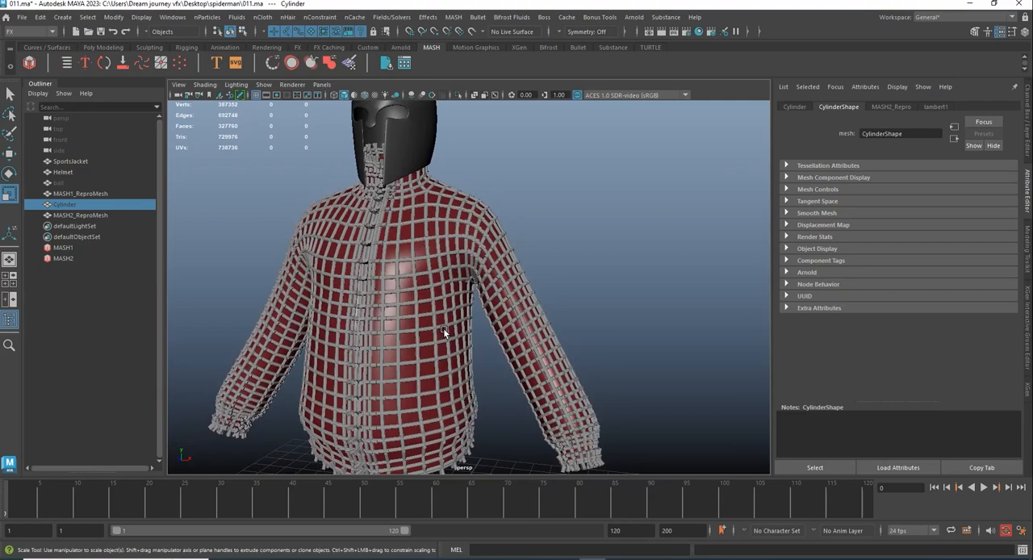
{"action": "right_click_drag", "start_coordinate": [490, 410], "coordinate": [466, 396], "text": "alt"}
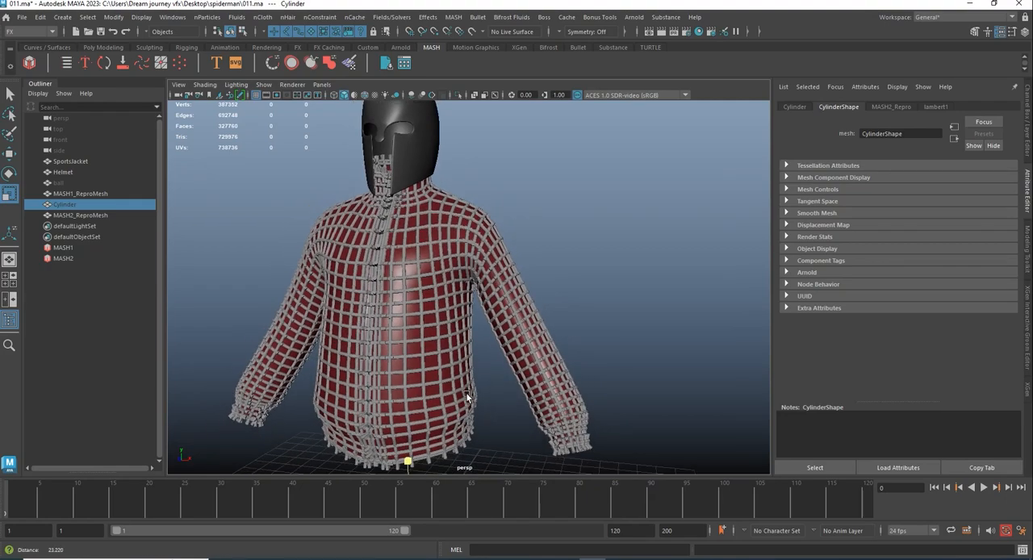
- Scale the source cylinder down uniformly to about 0.41 in X and Z, then lengthen it along Y
{"action": "key", "text": "r"}
{"action": "middle_click_drag", "start_coordinate": [467, 395], "coordinate": [454, 286], "text": "alt"}
{"action": "left_click_drag", "start_coordinate": [422, 355], "coordinate": [415, 383]}
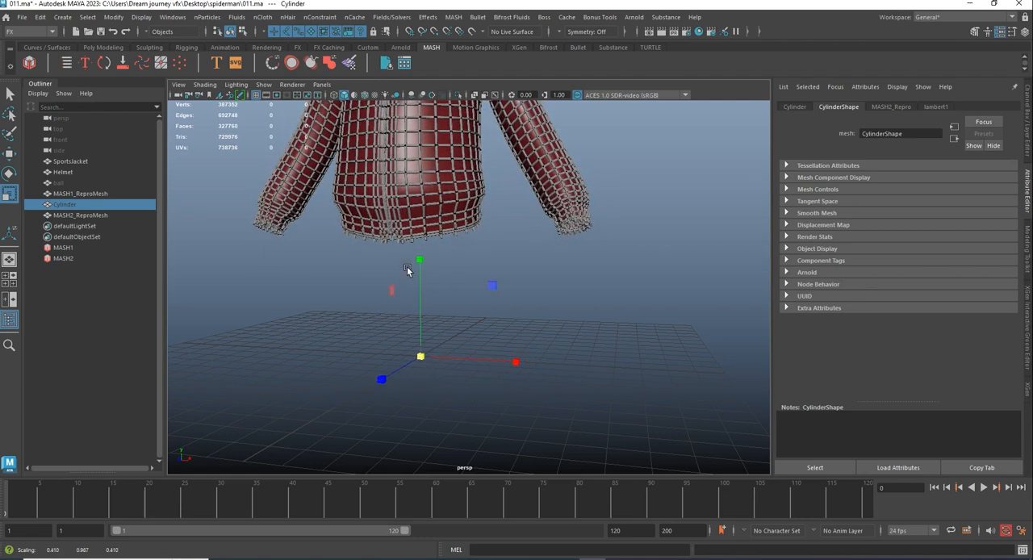
{"action": "left_click_drag", "start_coordinate": [420, 261], "coordinate": [421, 245]}
- Assign the black phong2 material to the cylinder network from Hypershade and close Hypershade
{"action": "middle_click_drag", "start_coordinate": [437, 242], "coordinate": [563, 338], "text": "alt"}
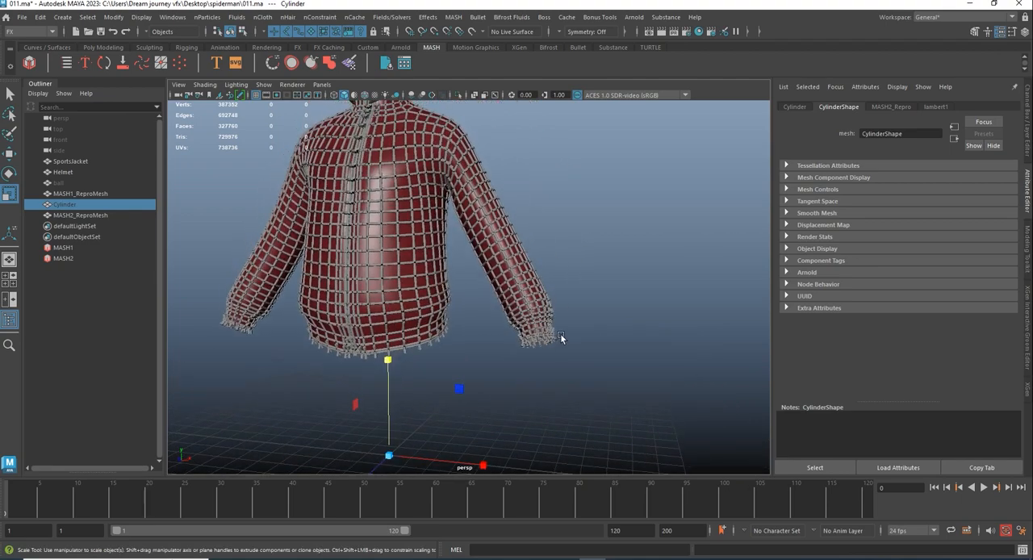
{"action": "right_click_drag", "start_coordinate": [562, 339], "coordinate": [606, 367], "text": "alt"}
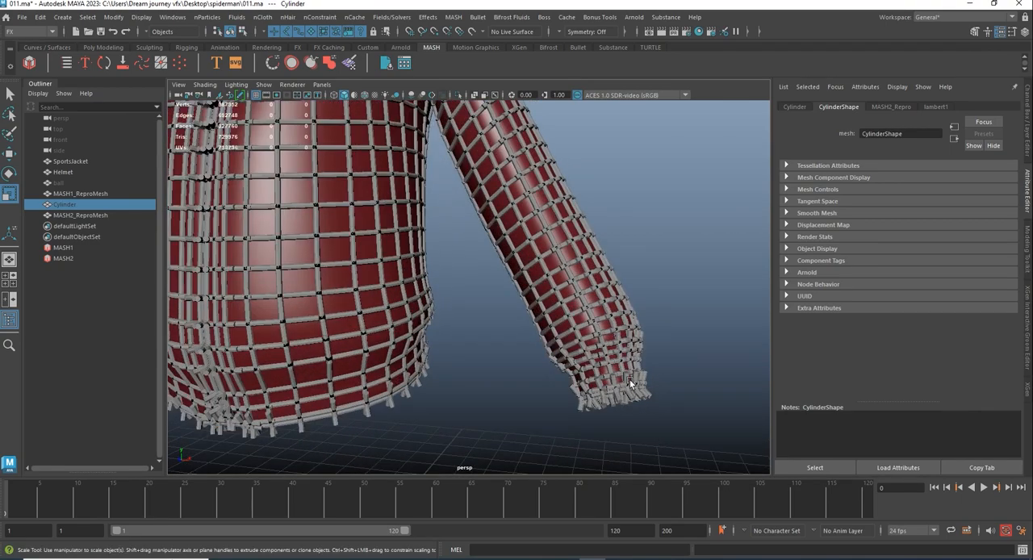
{"action": "right_click_drag", "start_coordinate": [400, 306], "coordinate": [412, 302], "text": "alt"}
{"action": "middle_click_drag", "start_coordinate": [412, 303], "coordinate": [401, 353], "text": "alt"}
{"action": "mouse_move", "coordinate": [401, 352]}
{"action": "left_mouse_down", "text": "alt"}
{"action": "mouse_move", "coordinate": [427, 341]}
{"action": "mouse_move", "coordinate": [410, 342]}
{"action": "left_mouse_up", "text": "alt"}
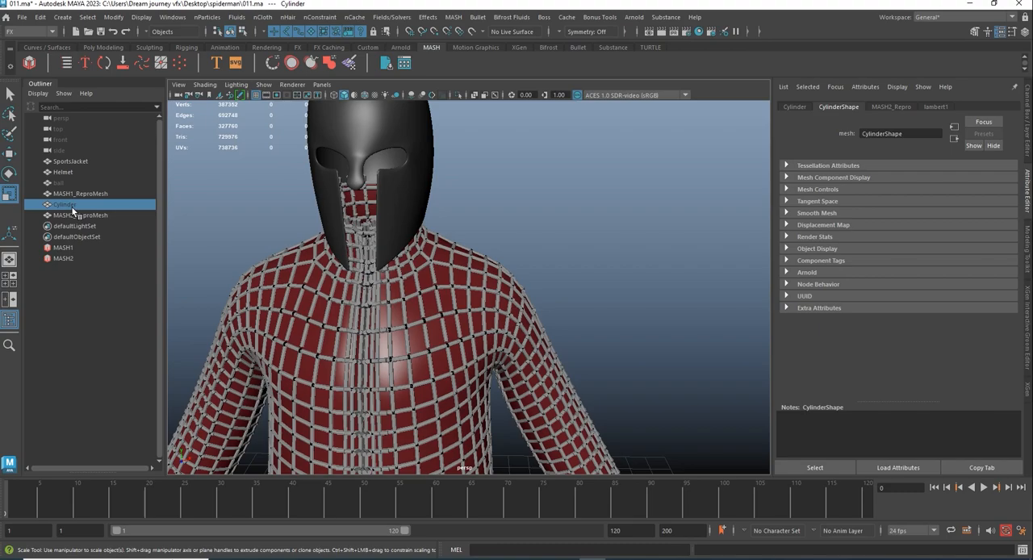
{"action": "left_click", "coordinate": [699, 31]}
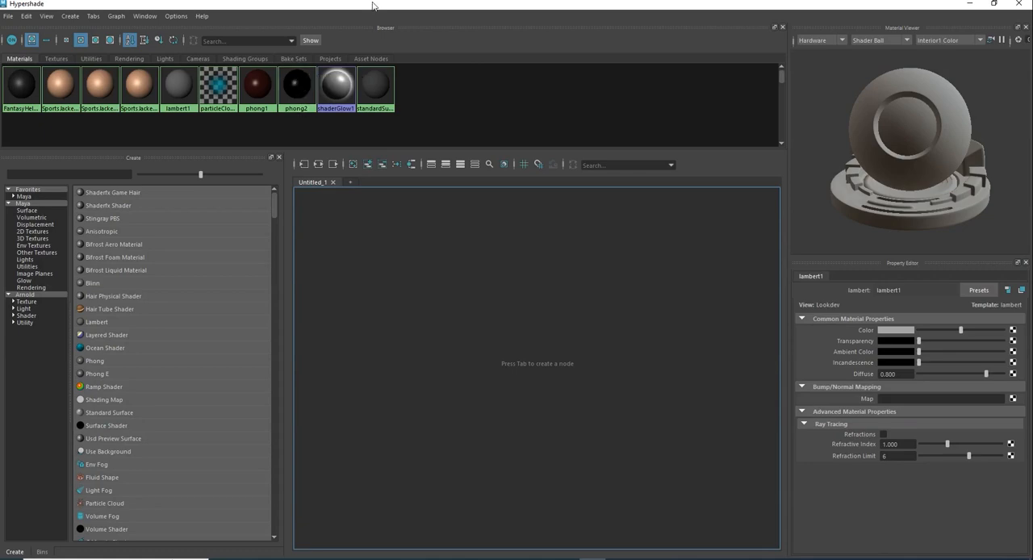
{"action": "left_click_drag", "start_coordinate": [374, 5], "coordinate": [765, 112]}
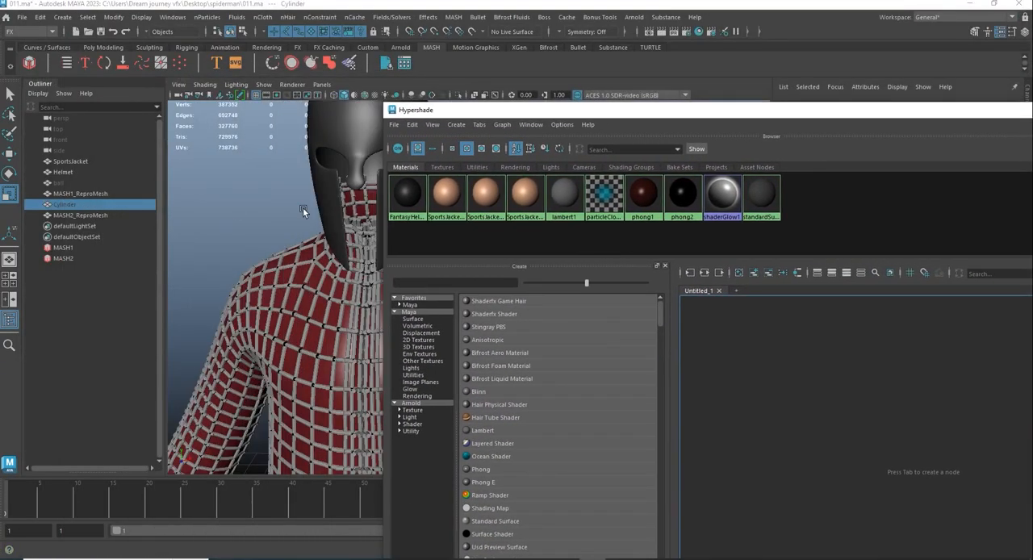
{"action": "right_click_drag", "start_coordinate": [684, 195], "coordinate": [706, 171]}
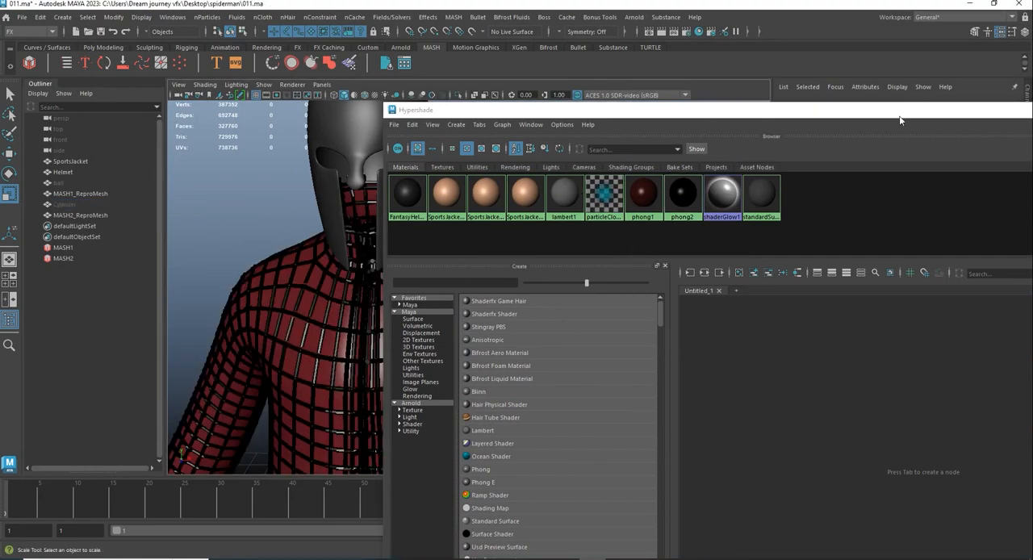
{"action": "left_click_drag", "start_coordinate": [901, 119], "coordinate": [545, 144]}
{"action": "left_click_drag", "start_coordinate": [946, 138], "coordinate": [662, 130]}
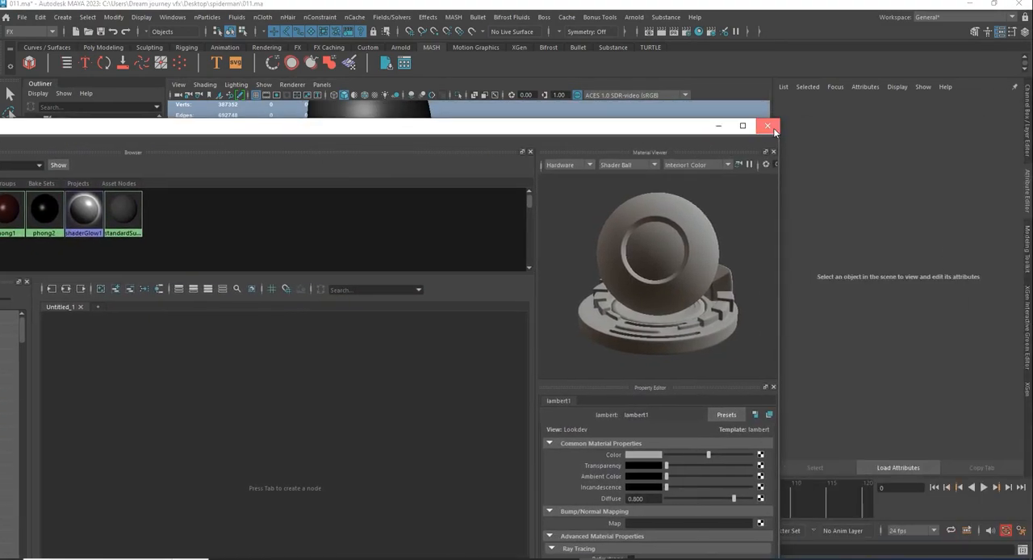
{"action": "left_click", "coordinate": [768, 125]}
- Inspect the black web of rods on the jacket's front, back, sleeves and lower hem
{"action": "middle_click_drag", "start_coordinate": [539, 353], "coordinate": [567, 218], "text": "alt"}
{"action": "right_click_drag", "start_coordinate": [568, 218], "coordinate": [500, 237], "text": "alt"}
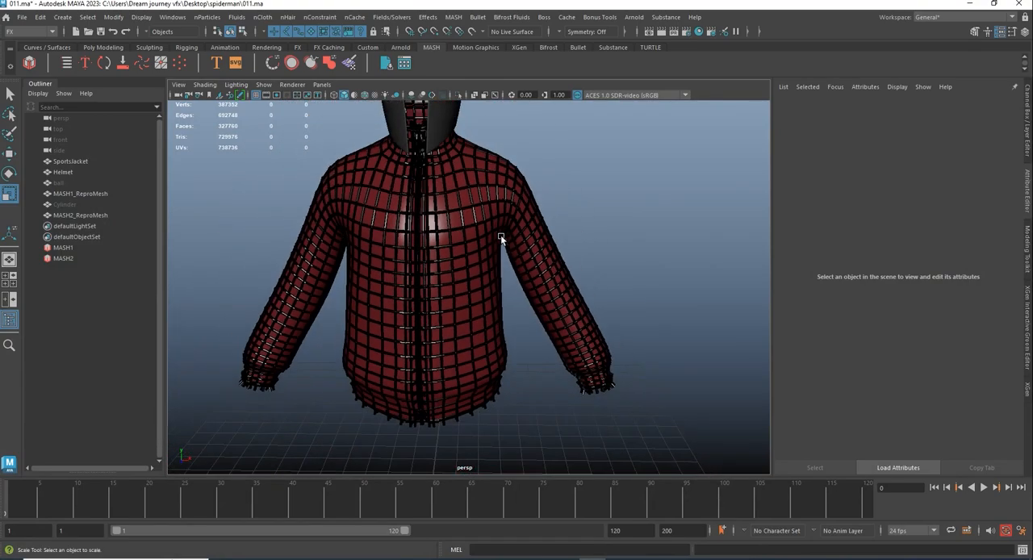
{"action": "left_click_drag", "start_coordinate": [500, 237], "coordinate": [325, 229], "text": "alt"}
{"action": "right_click_drag", "start_coordinate": [413, 246], "coordinate": [479, 259], "text": "alt"}
{"action": "left_click_drag", "start_coordinate": [478, 254], "coordinate": [398, 307], "text": "alt"}
{"action": "left_click_drag", "start_coordinate": [534, 329], "coordinate": [677, 338], "text": "alt"}
{"action": "left_click_drag", "start_coordinate": [531, 309], "coordinate": [566, 291], "text": "alt"}
{"action": "right_click_drag", "start_coordinate": [580, 321], "coordinate": [522, 271], "text": "alt"}
{"action": "middle_click_drag", "start_coordinate": [503, 454], "coordinate": [494, 359], "text": "alt"}
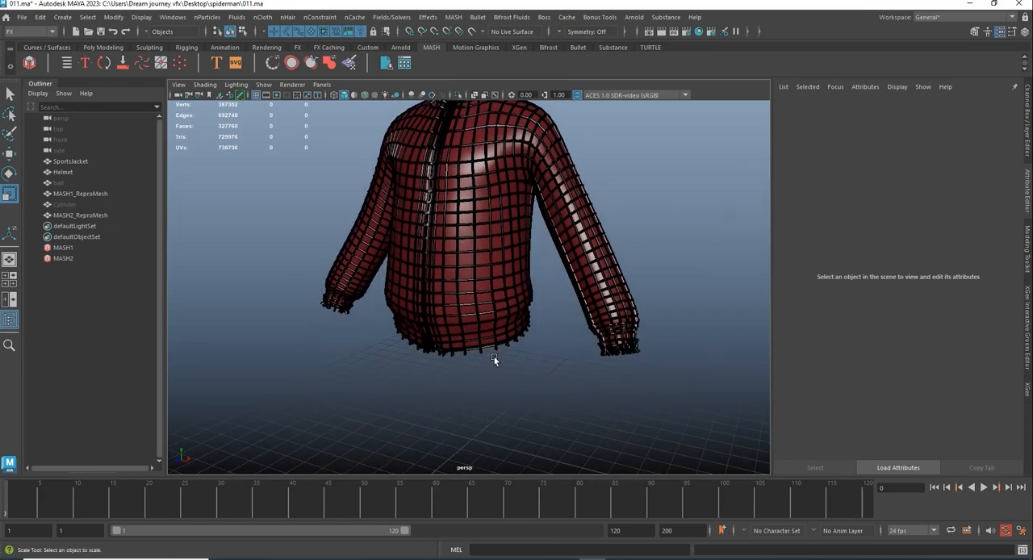
- Lengthen the source cylinder along Y, then shrink it uniformly to about 0.137 in X and Z and 0.568 in Y
{"action": "left_click", "coordinate": [65, 204]}
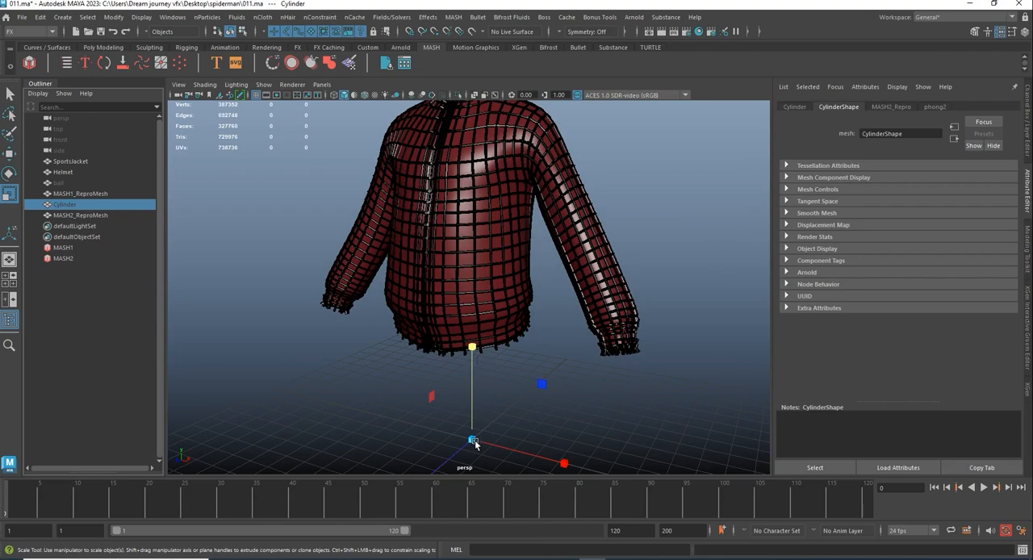
{"action": "left_click_drag", "start_coordinate": [474, 444], "coordinate": [480, 423]}
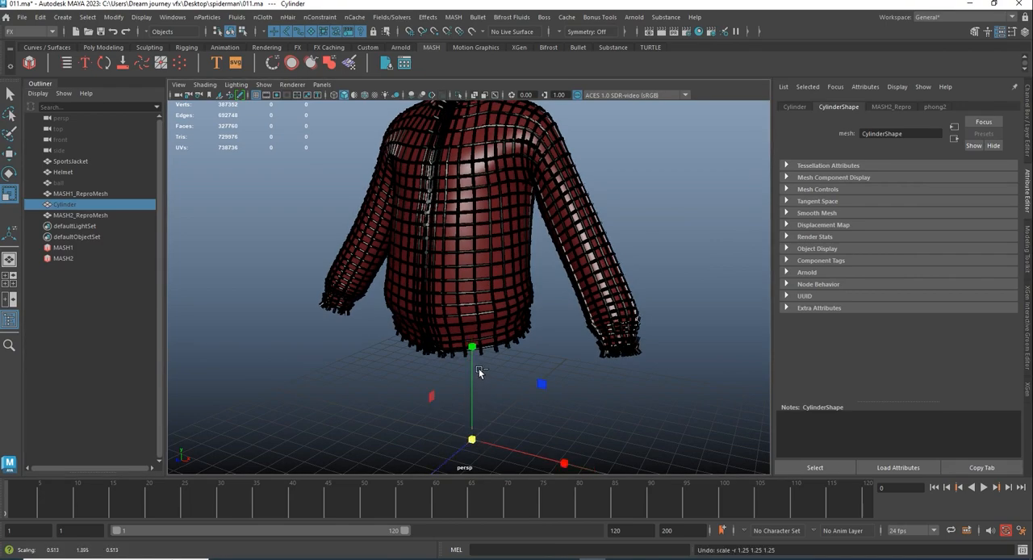
{"action": "left_click_drag", "start_coordinate": [473, 348], "coordinate": [572, 374]}
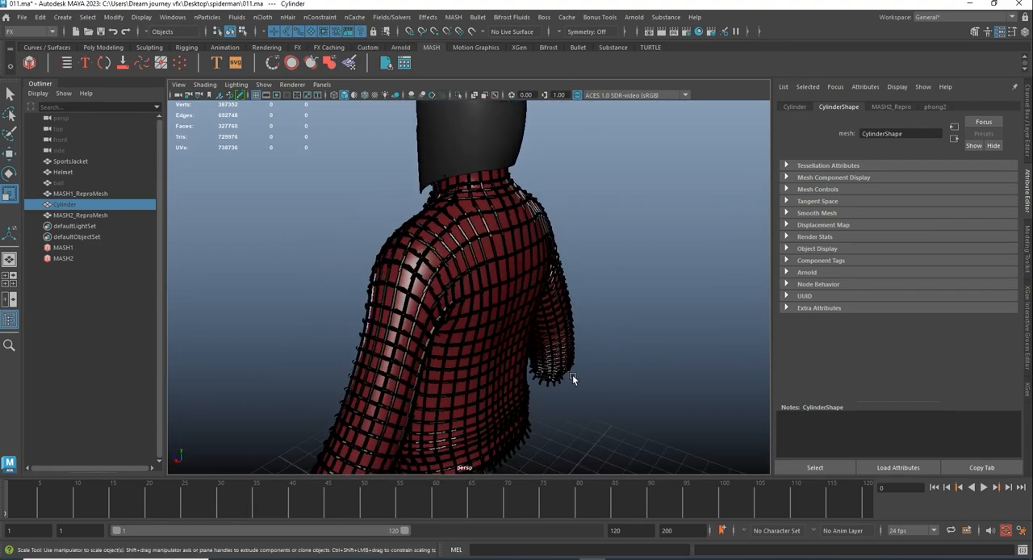
{"action": "middle_click_drag", "start_coordinate": [572, 375], "coordinate": [541, 269], "text": "alt"}
{"action": "scroll", "coordinate": [541, 269], "scroll_direction": "down", "scroll_amount": 2}
{"action": "left_click_drag", "start_coordinate": [455, 452], "coordinate": [440, 460]}
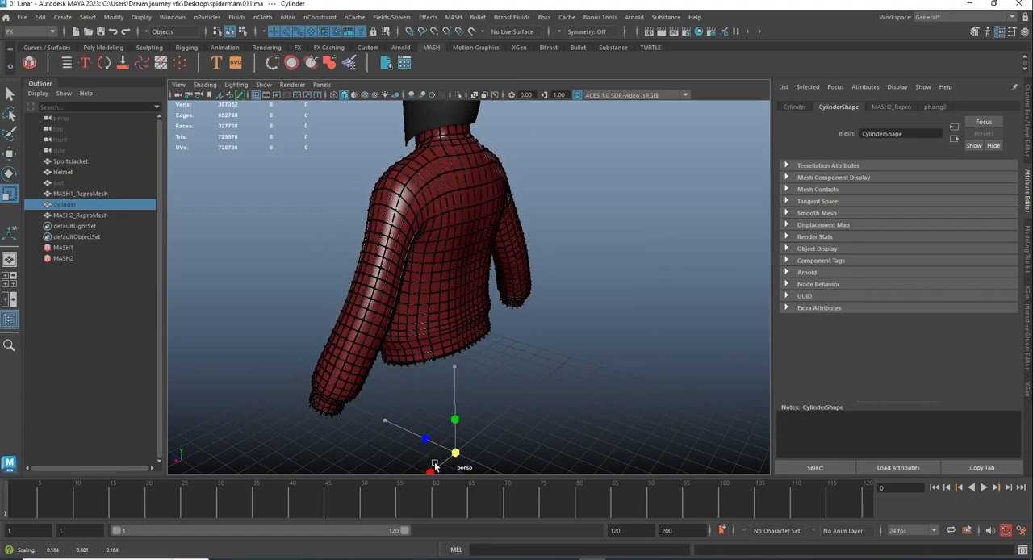
- Inspect the thinner rods and the balls across the jacket's back, chest, collar and sleeves
{"action": "left_click_drag", "start_coordinate": [468, 329], "coordinate": [393, 318], "text": "alt"}
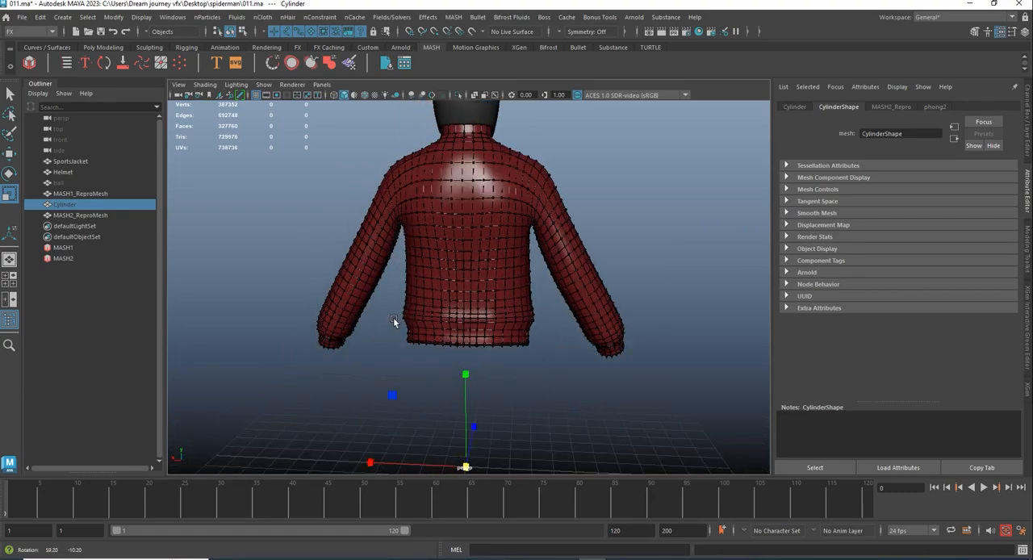
{"action": "left_click_drag", "start_coordinate": [460, 225], "coordinate": [622, 306], "text": "alt"}
{"action": "scroll", "coordinate": [535, 372], "scroll_direction": "up", "scroll_amount": 5}
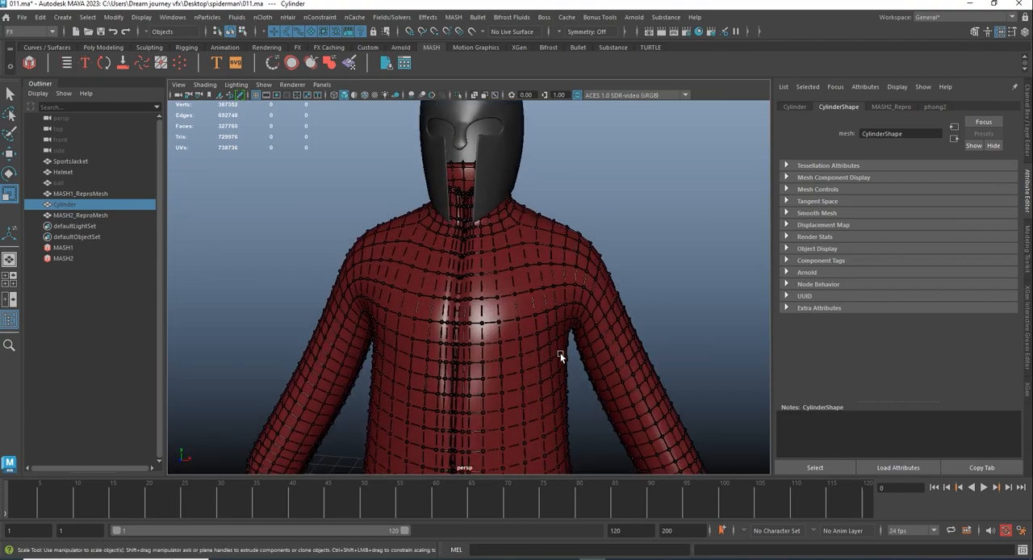
{"action": "middle_click_drag", "start_coordinate": [559, 354], "coordinate": [449, 305], "text": "alt"}
{"action": "scroll", "coordinate": [574, 389], "scroll_direction": "up", "scroll_amount": 4}
{"action": "mouse_move", "coordinate": [574, 389]}
{"action": "left_mouse_down", "text": "alt"}
{"action": "mouse_move", "coordinate": [484, 306]}
{"action": "mouse_move", "coordinate": [417, 210]}
{"action": "left_mouse_up", "text": "alt"}
{"action": "left_click_drag", "start_coordinate": [479, 251], "coordinate": [502, 301], "text": "alt"}
{"action": "scroll", "coordinate": [429, 228], "scroll_direction": "down", "scroll_amount": 3}
{"action": "scroll", "coordinate": [431, 234], "scroll_direction": "down", "scroll_amount": 5}
{"action": "middle_click_drag", "start_coordinate": [502, 301], "coordinate": [541, 352], "text": "alt"}
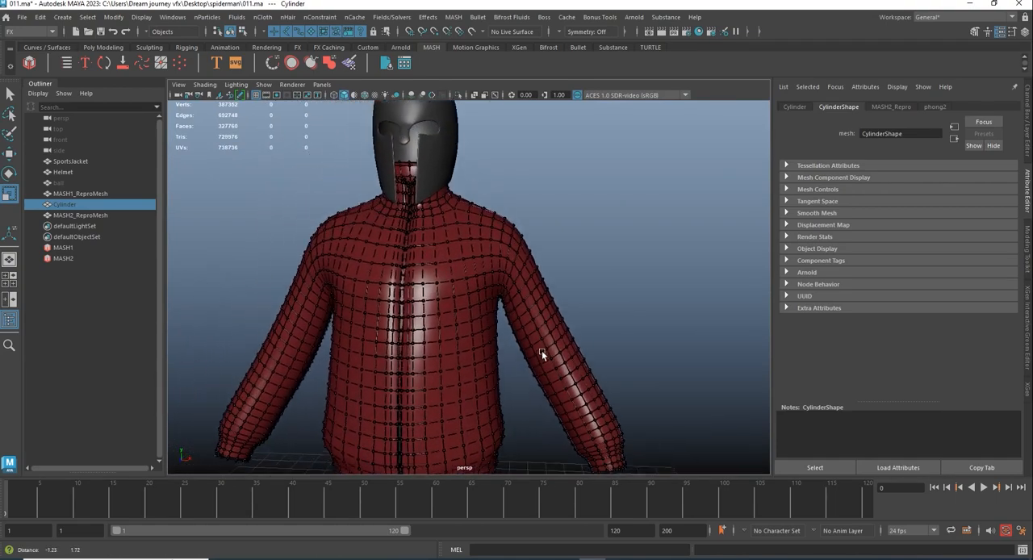
{"action": "left_click_drag", "start_coordinate": [541, 352], "coordinate": [524, 359], "text": "alt"}
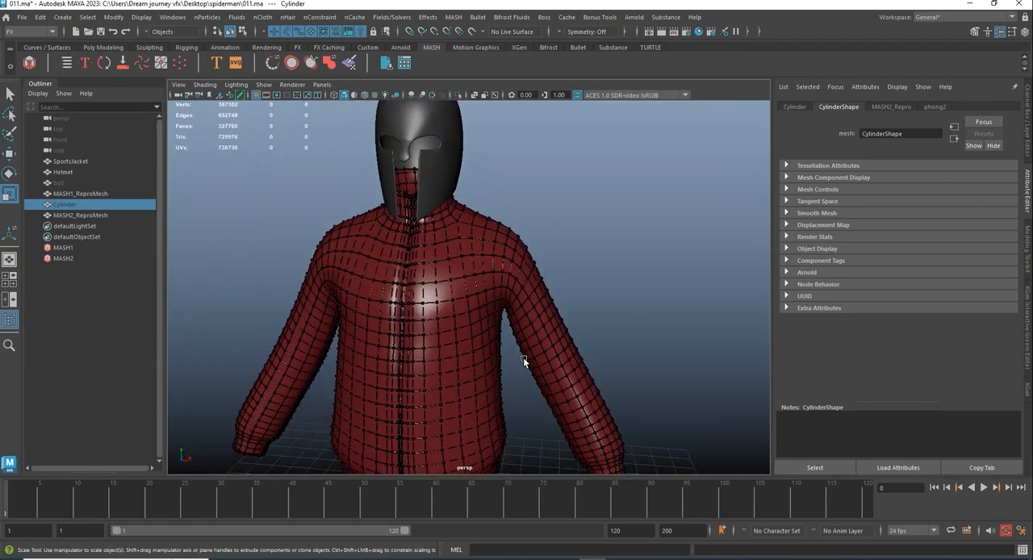
- Hide display layer layer1 and examine the bare web of rods and balls from several sides
{"action": "left_click", "coordinate": [1028, 125]}
{"action": "left_click", "coordinate": [848, 366]}
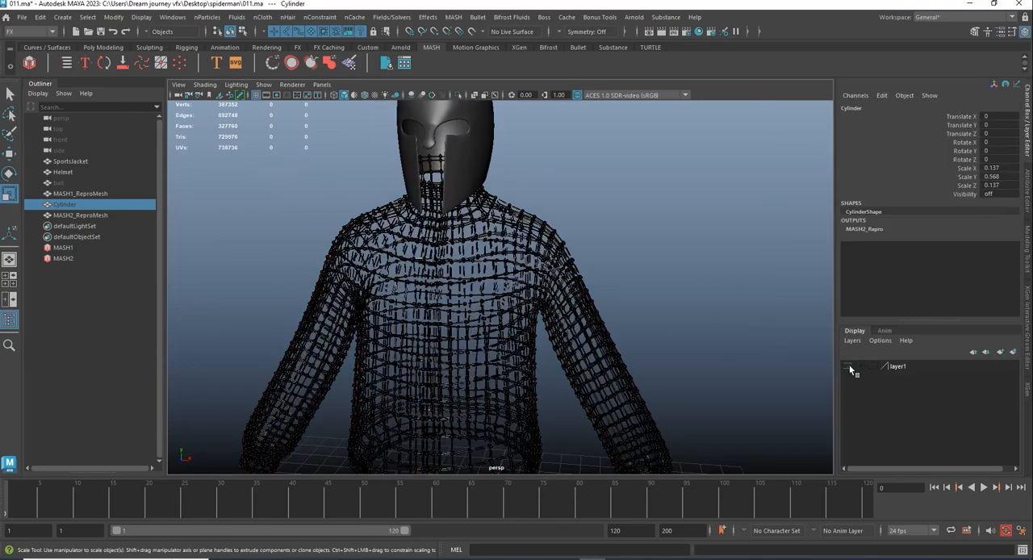
{"action": "left_click", "coordinate": [655, 290]}
{"action": "mouse_move", "coordinate": [655, 288]}
{"action": "left_mouse_down", "text": "alt"}
{"action": "mouse_move", "coordinate": [433, 281]}
{"action": "mouse_move", "coordinate": [409, 309]}
{"action": "mouse_move", "coordinate": [506, 284]}
{"action": "mouse_move", "coordinate": [656, 281]}
{"action": "left_mouse_up", "text": "alt"}
{"action": "mouse_move", "coordinate": [625, 344]}
{"action": "left_mouse_down", "text": "alt"}
{"action": "mouse_move", "coordinate": [638, 323]}
{"action": "mouse_move", "coordinate": [597, 331]}
{"action": "mouse_move", "coordinate": [605, 357]}
{"action": "mouse_move", "coordinate": [633, 358]}
{"action": "left_mouse_up", "text": "alt"}
{"action": "right_click_drag", "start_coordinate": [632, 357], "coordinate": [553, 331], "text": "alt"}
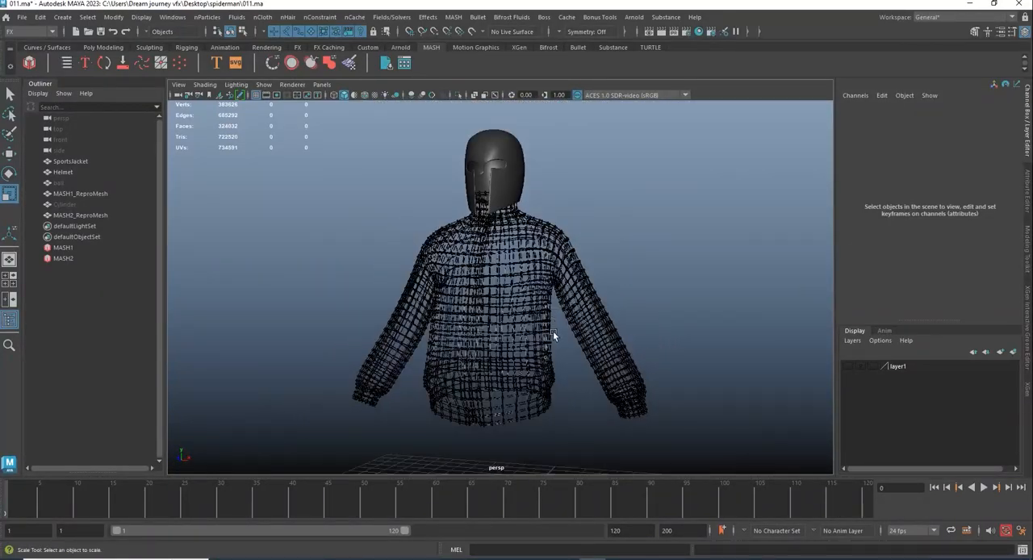
{"action": "left_click_drag", "start_coordinate": [553, 331], "coordinate": [382, 334], "text": "alt"}
{"action": "right_click_drag", "start_coordinate": [383, 333], "coordinate": [552, 375], "text": "alt"}
{"action": "middle_click_drag", "start_coordinate": [553, 375], "coordinate": [582, 379], "text": "alt"}
{"action": "left_click_drag", "start_coordinate": [583, 378], "coordinate": [732, 363], "text": "alt"}
{"action": "right_click_drag", "start_coordinate": [732, 363], "coordinate": [656, 330], "text": "alt"}
{"action": "left_click_drag", "start_coordinate": [658, 331], "coordinate": [670, 339], "text": "alt"}
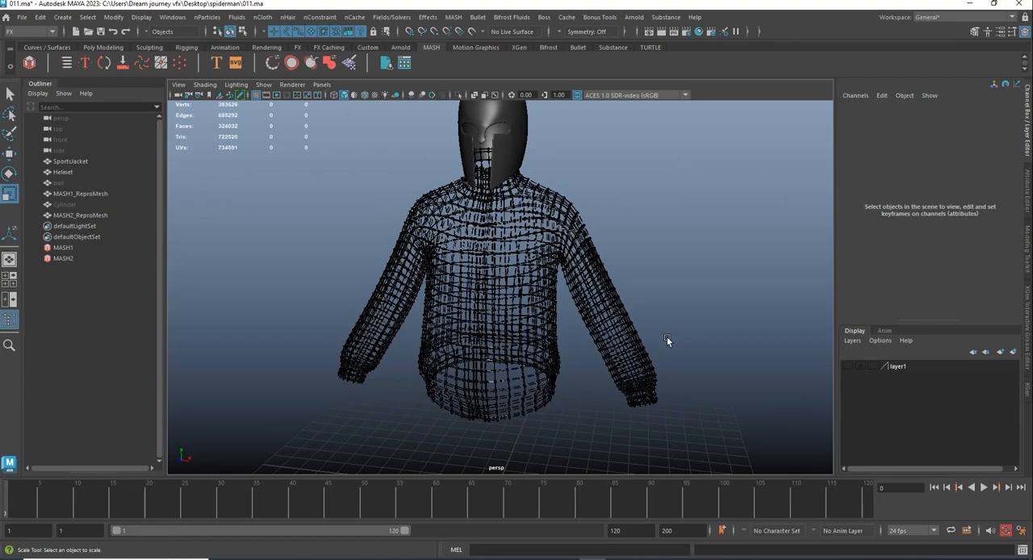
{"action": "left_click_drag", "start_coordinate": [555, 336], "coordinate": [623, 327], "text": "alt"}
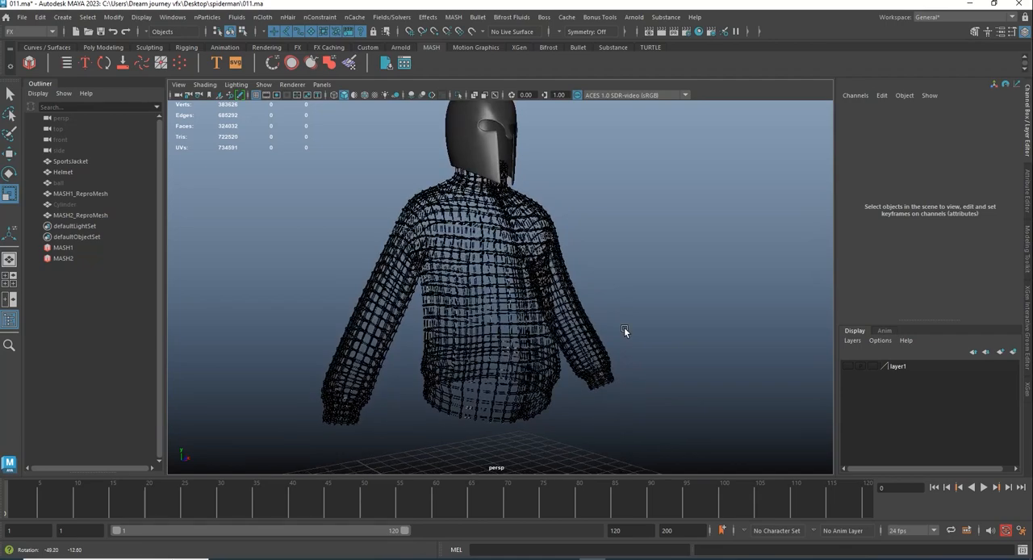
- Show layer1 again and check the helmet together with the web-covered jacket
{"action": "left_click", "coordinate": [849, 367]}
{"action": "middle_click_drag", "start_coordinate": [602, 268], "coordinate": [613, 339], "text": "alt"}
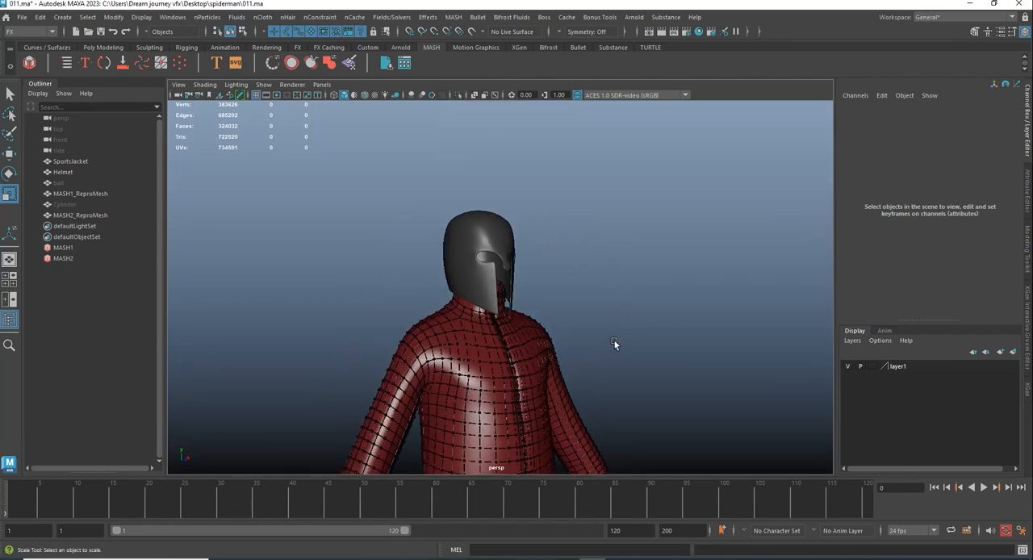
{"action": "left_click_drag", "start_coordinate": [614, 339], "coordinate": [494, 326], "text": "alt"}
{"action": "left_click", "coordinate": [506, 241]}
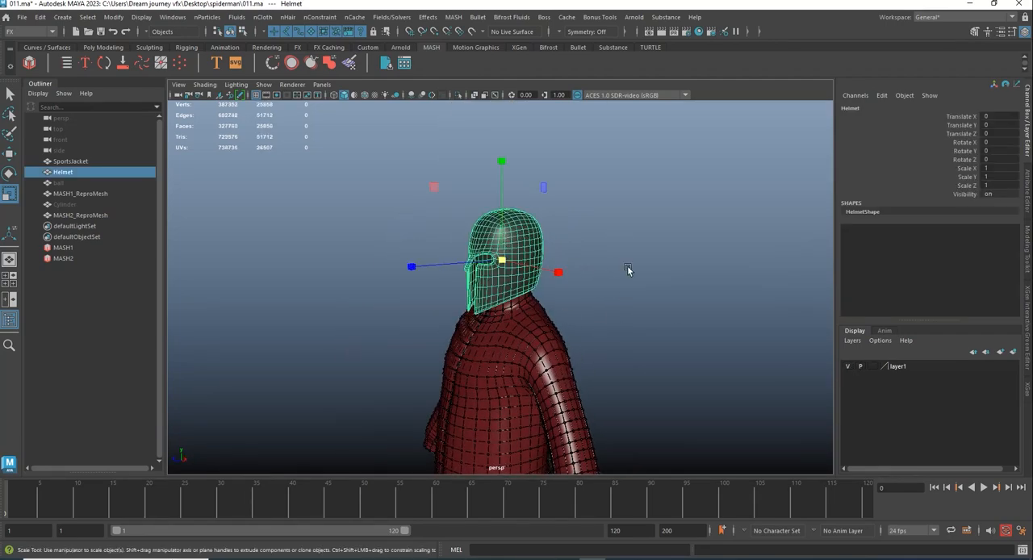
{"action": "left_click_drag", "start_coordinate": [587, 344], "coordinate": [608, 303], "text": "alt"}
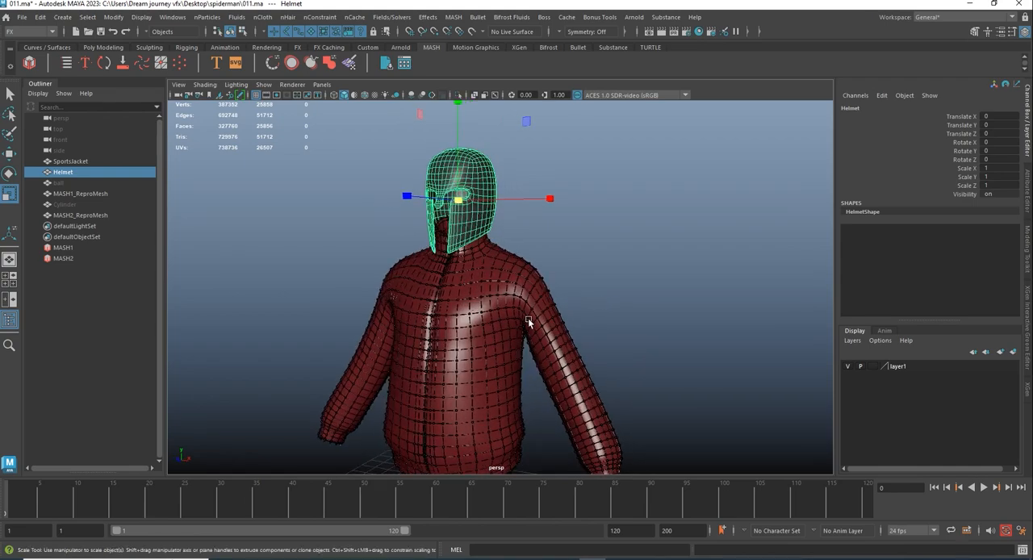
{"action": "scroll", "coordinate": [507, 318], "scroll_direction": "up", "scroll_amount": 5}
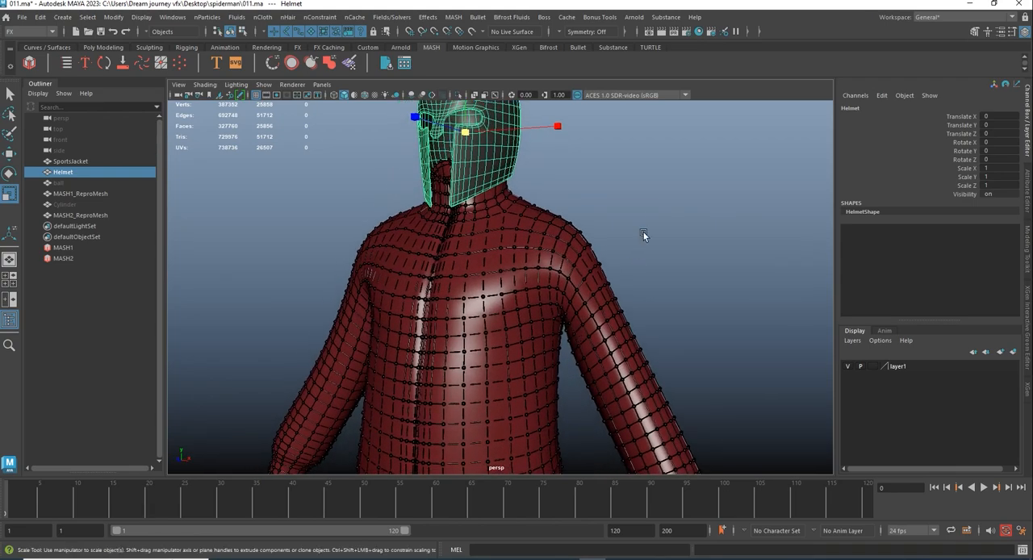
{"action": "left_click", "coordinate": [644, 231]}
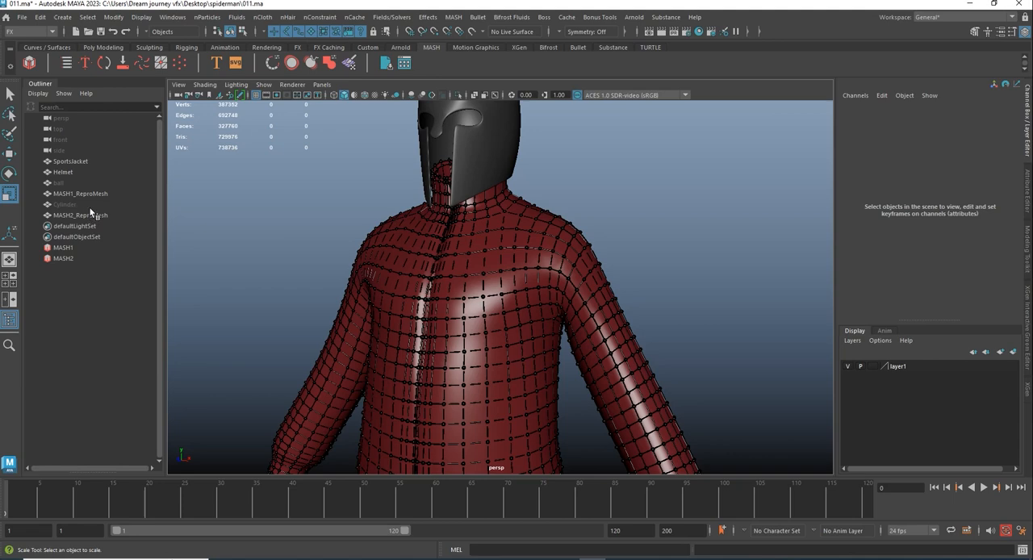
- Darken the specular color of the cylinder's phong2 material and raise its Cosine Power to about 84.5
{"action": "left_click", "coordinate": [65, 204]}
{"action": "right_click", "coordinate": [636, 209]}
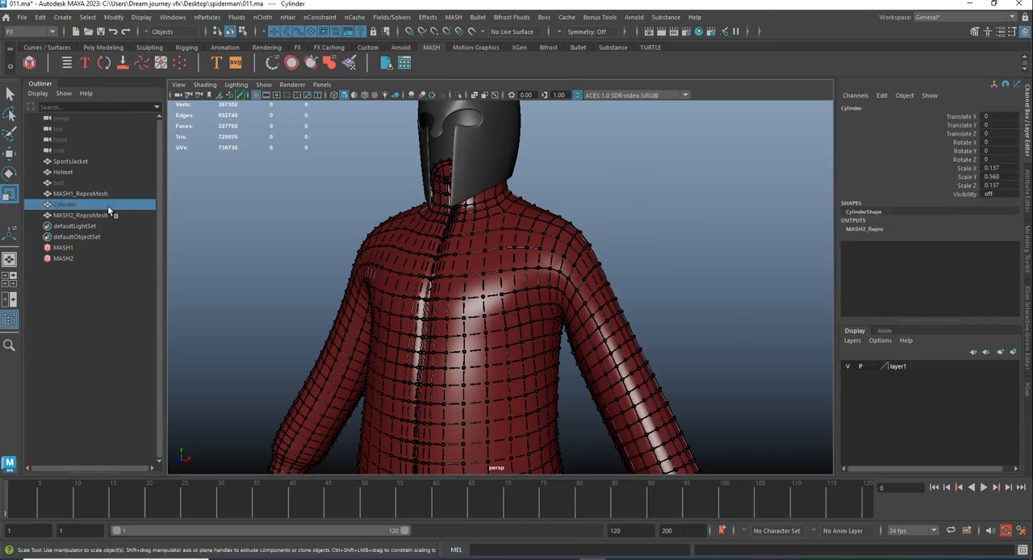
{"action": "right_click_drag", "start_coordinate": [677, 201], "coordinate": [692, 463]}
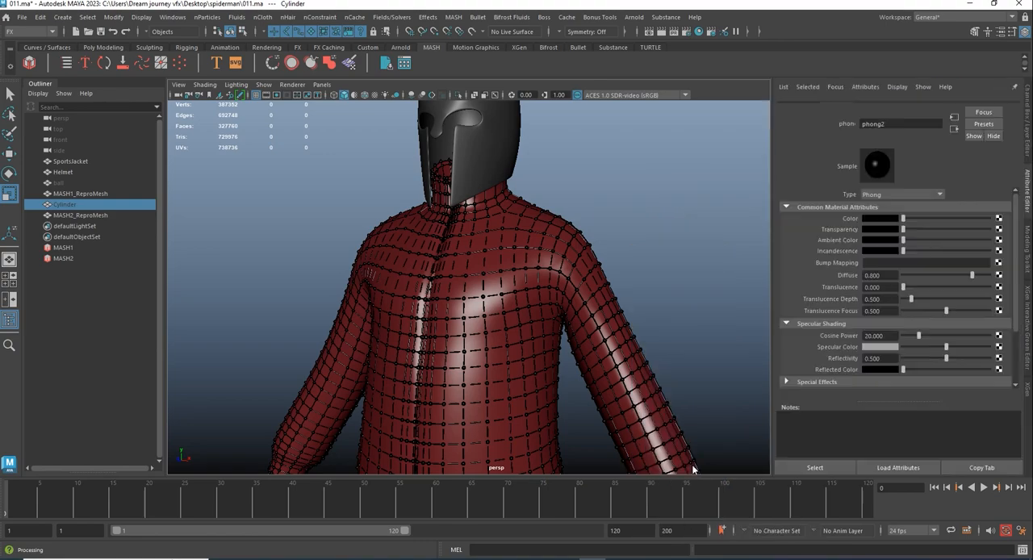
{"action": "left_click", "coordinate": [934, 107]}
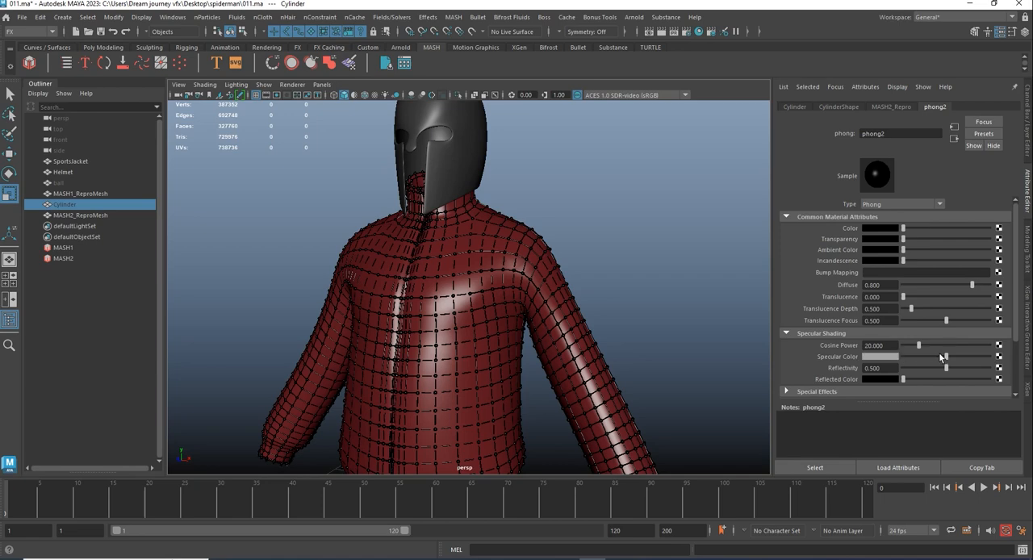
{"action": "left_click_drag", "start_coordinate": [963, 361], "coordinate": [914, 365]}
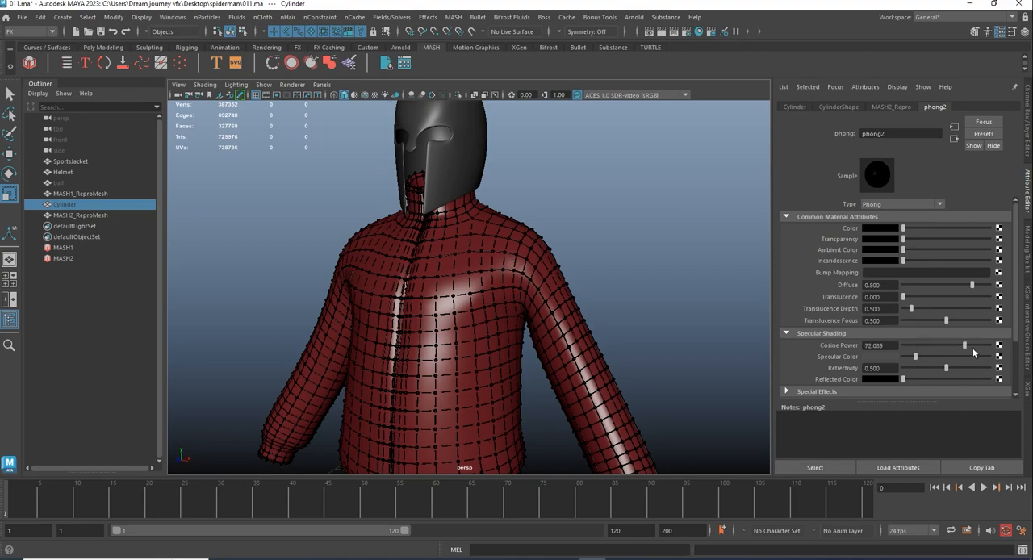
{"action": "left_click", "coordinate": [611, 234]}
- Lengthen the source cylinder along Y to about 0.82 to close the gaps between the rods and balls
{"action": "left_click_drag", "start_coordinate": [611, 233], "coordinate": [228, 296], "text": "alt"}
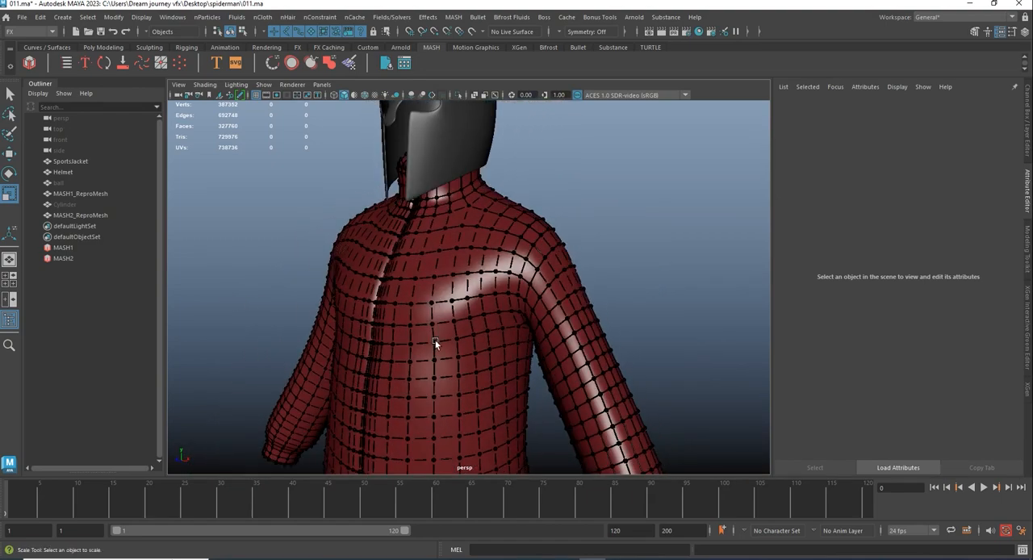
{"action": "middle_click_drag", "start_coordinate": [537, 343], "coordinate": [516, 281], "text": "alt"}
{"action": "right_click_drag", "start_coordinate": [427, 341], "coordinate": [370, 295], "text": "alt"}
{"action": "left_click", "coordinate": [68, 204]}
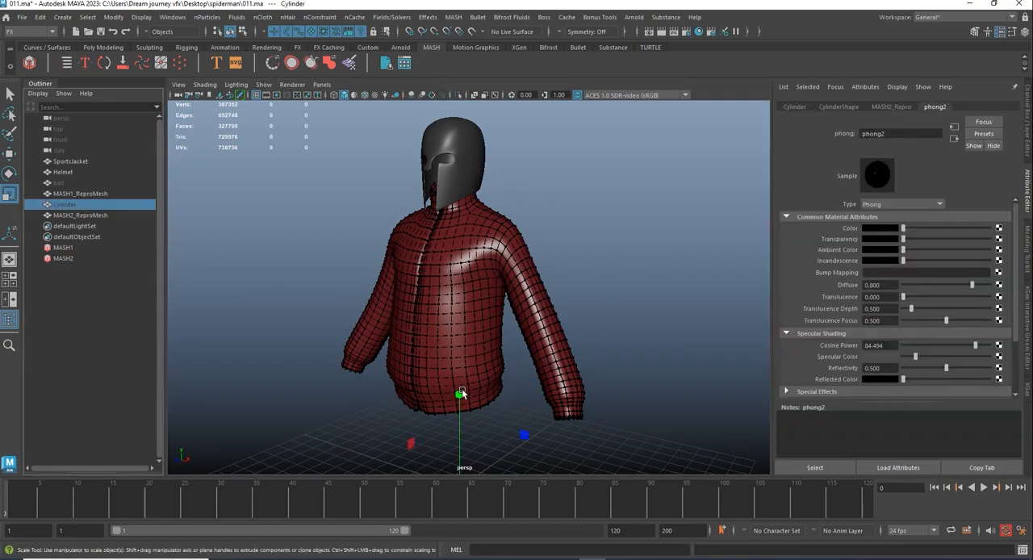
{"action": "left_click_drag", "start_coordinate": [461, 393], "coordinate": [458, 391]}
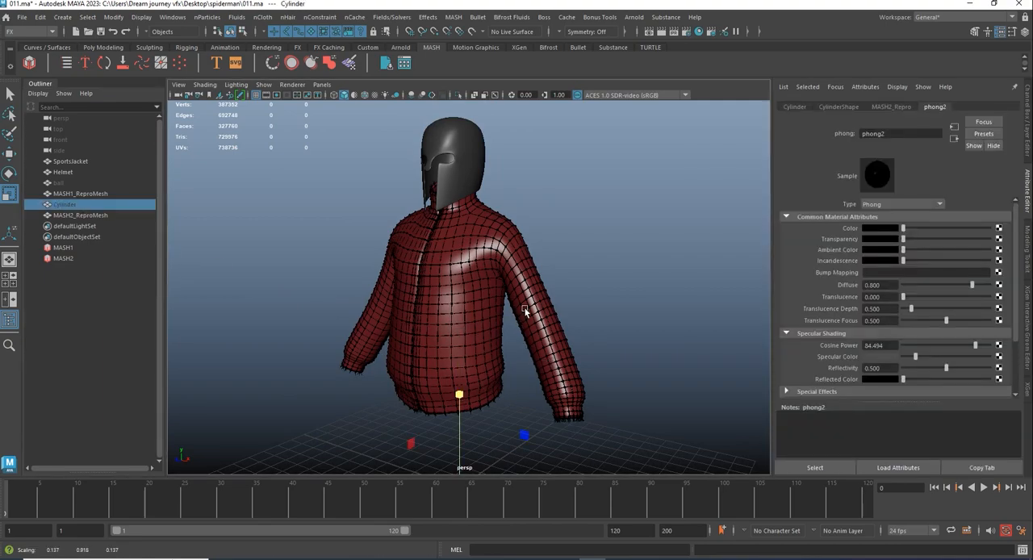
- Examine how the lengthened rods meet the balls on the jacket's back, sleeves and front
{"action": "left_click_drag", "start_coordinate": [524, 311], "coordinate": [471, 309], "text": "alt"}
{"action": "scroll", "coordinate": [468, 305], "scroll_direction": "up", "scroll_amount": 4}
{"action": "left_click_drag", "start_coordinate": [476, 242], "coordinate": [500, 254], "text": "alt"}
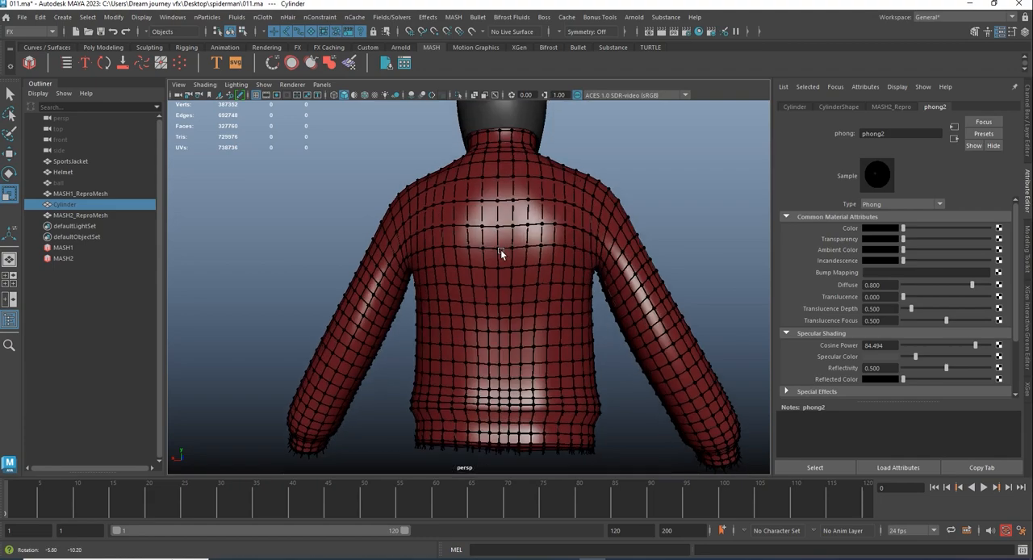
{"action": "scroll", "coordinate": [501, 255], "scroll_direction": "up", "scroll_amount": 4}
{"action": "middle_click_drag", "start_coordinate": [597, 387], "coordinate": [392, 316], "text": "alt"}
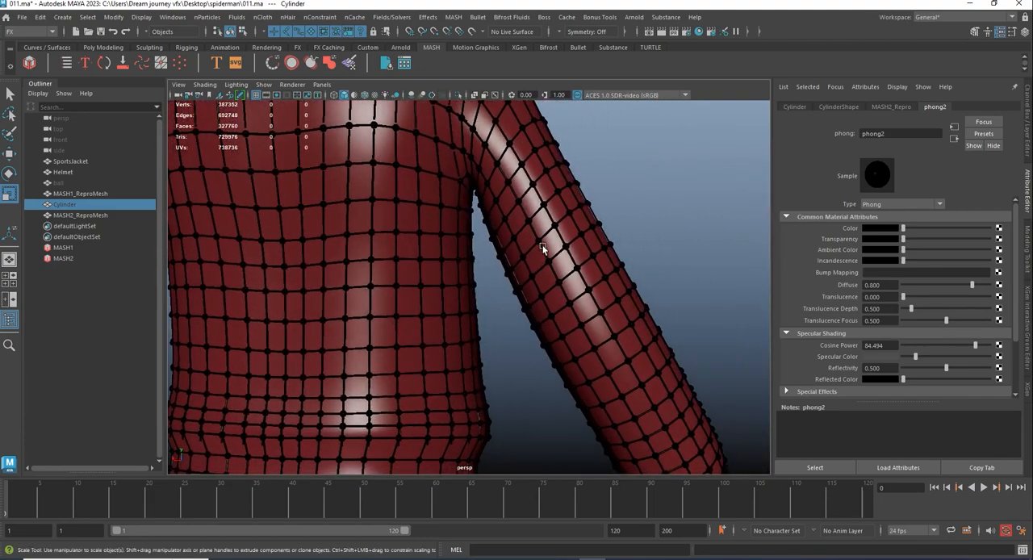
{"action": "middle_click_drag", "start_coordinate": [616, 301], "coordinate": [414, 234], "text": "alt"}
{"action": "scroll", "coordinate": [436, 297], "scroll_direction": "up", "scroll_amount": 3}
{"action": "middle_click_drag", "start_coordinate": [442, 296], "coordinate": [502, 354], "text": "alt"}
{"action": "left_click_drag", "start_coordinate": [459, 293], "coordinate": [238, 284], "text": "alt"}
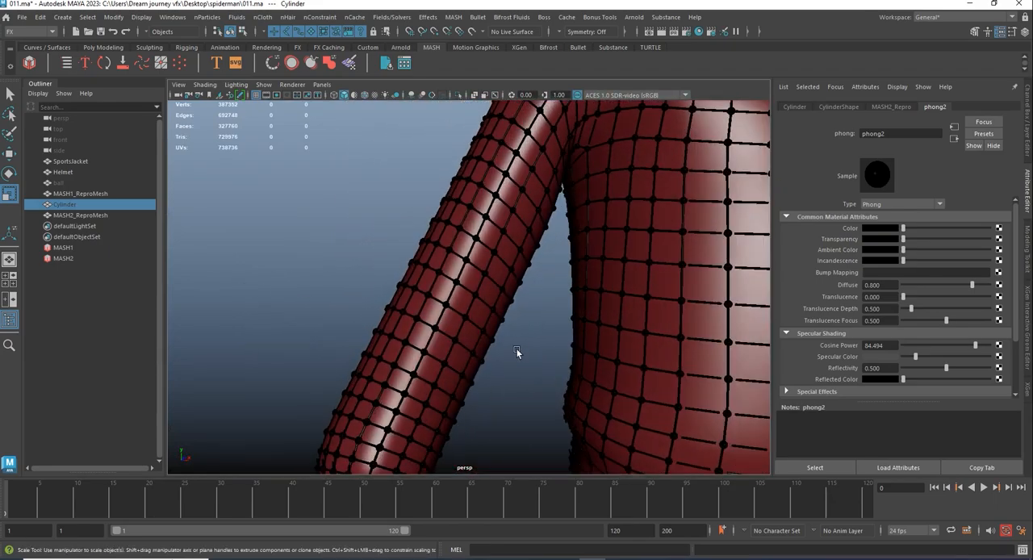
{"action": "middle_click_drag", "start_coordinate": [515, 348], "coordinate": [447, 313], "text": "alt"}
{"action": "scroll", "coordinate": [426, 340], "scroll_direction": "down", "scroll_amount": 3}
{"action": "middle_click_drag", "start_coordinate": [531, 329], "coordinate": [460, 334], "text": "alt"}
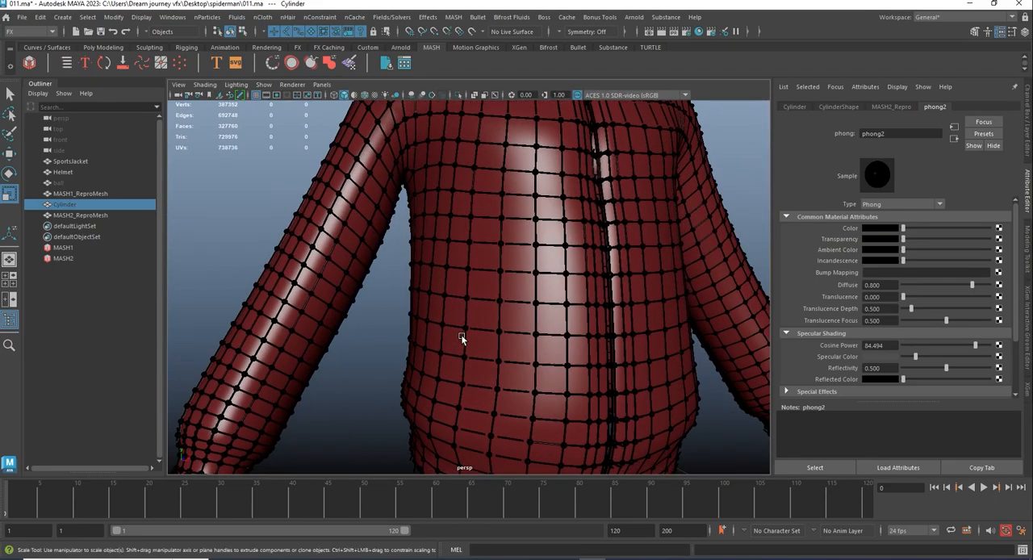